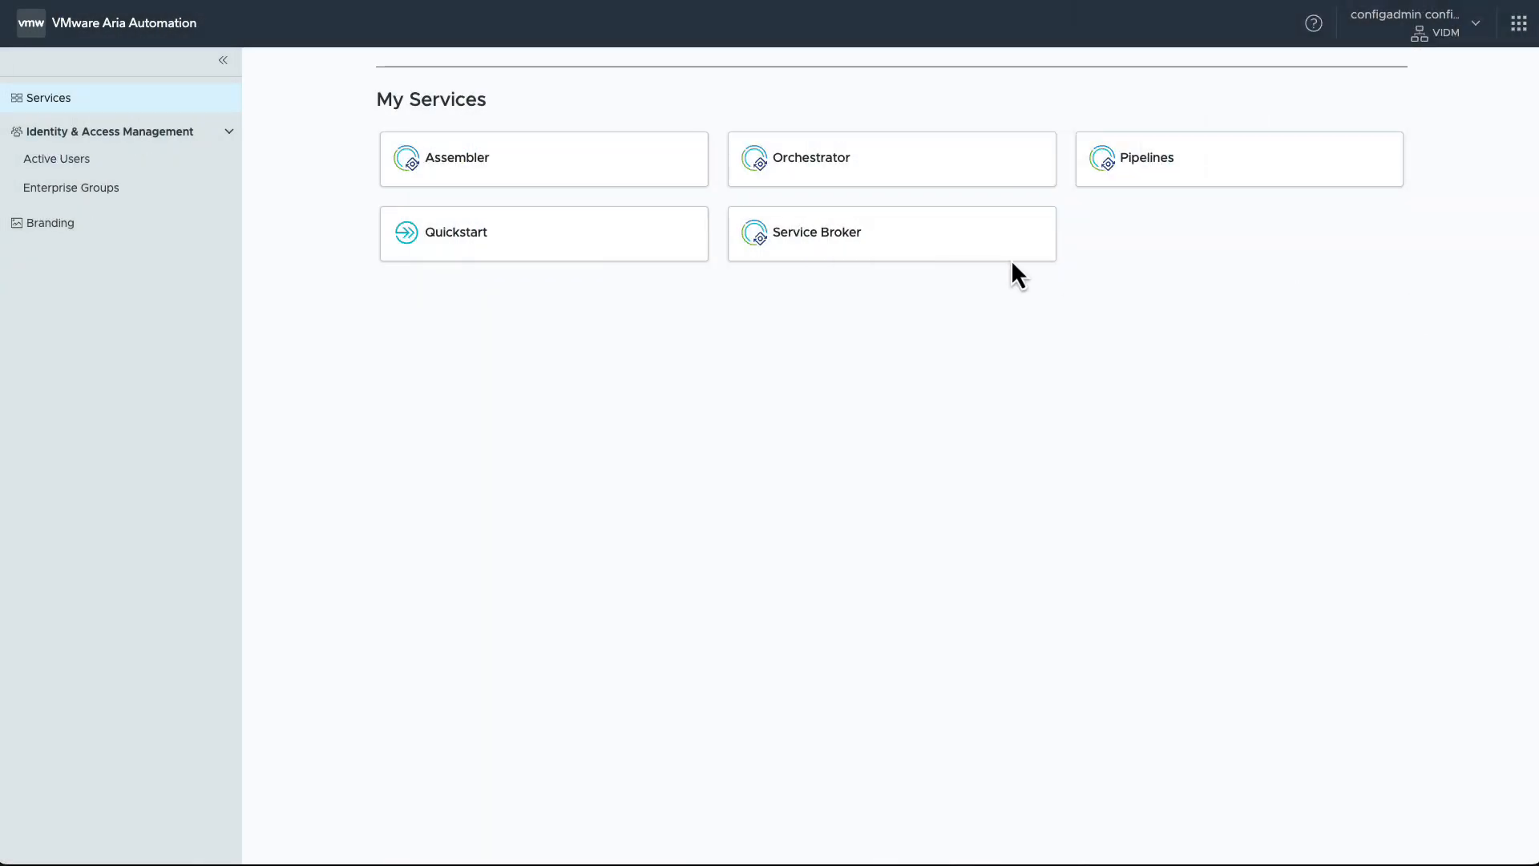
Step: Start a DSM DBaaS catalog request in Service Broker and name the deployment cjh-primary-01
{"action": "left_click", "coordinate": [811, 235]}
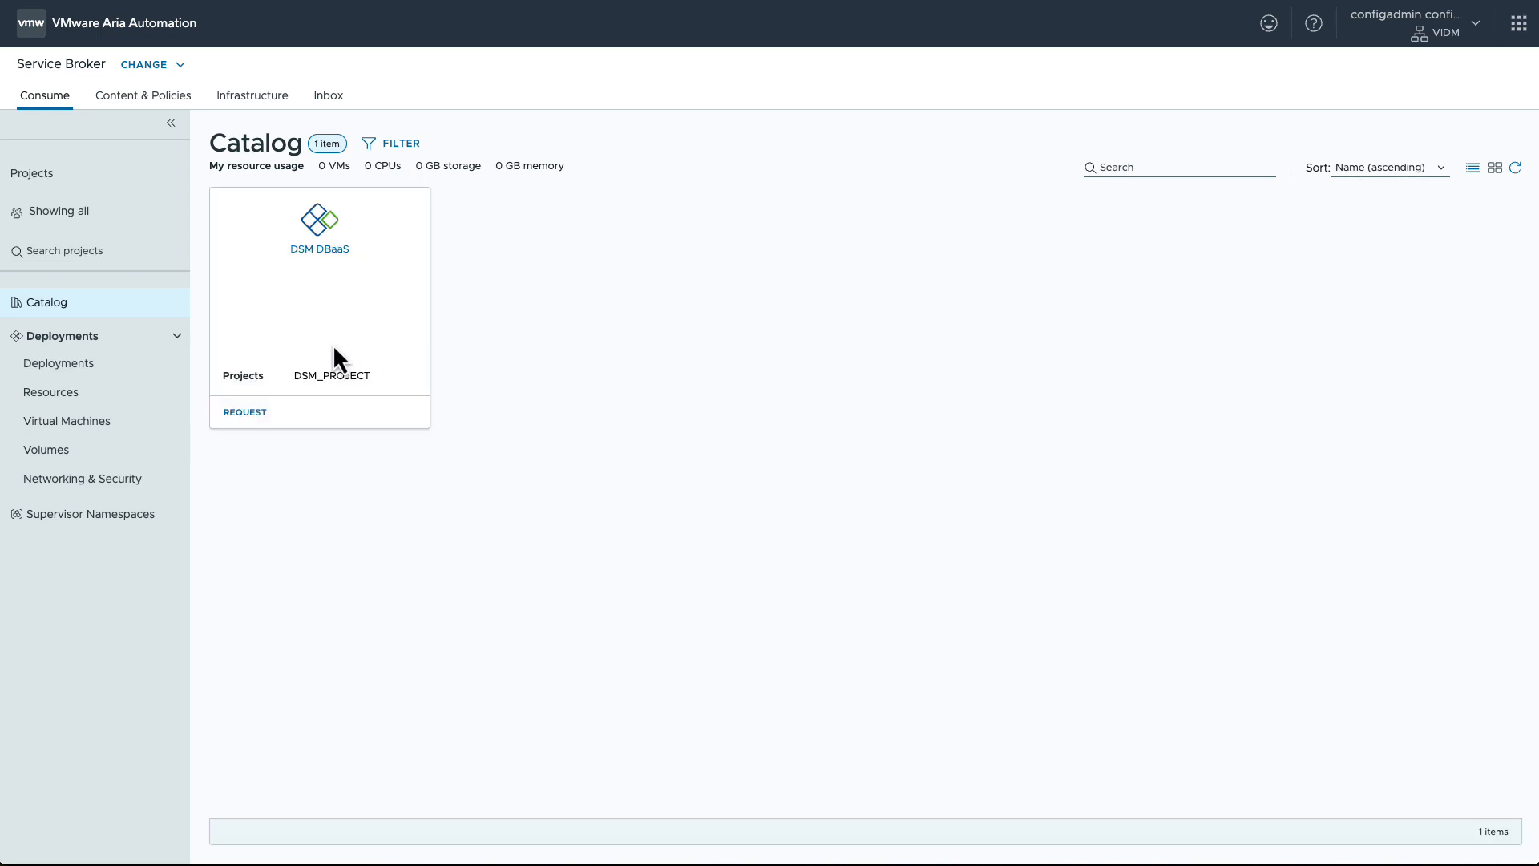
{"action": "left_click", "coordinate": [244, 412]}
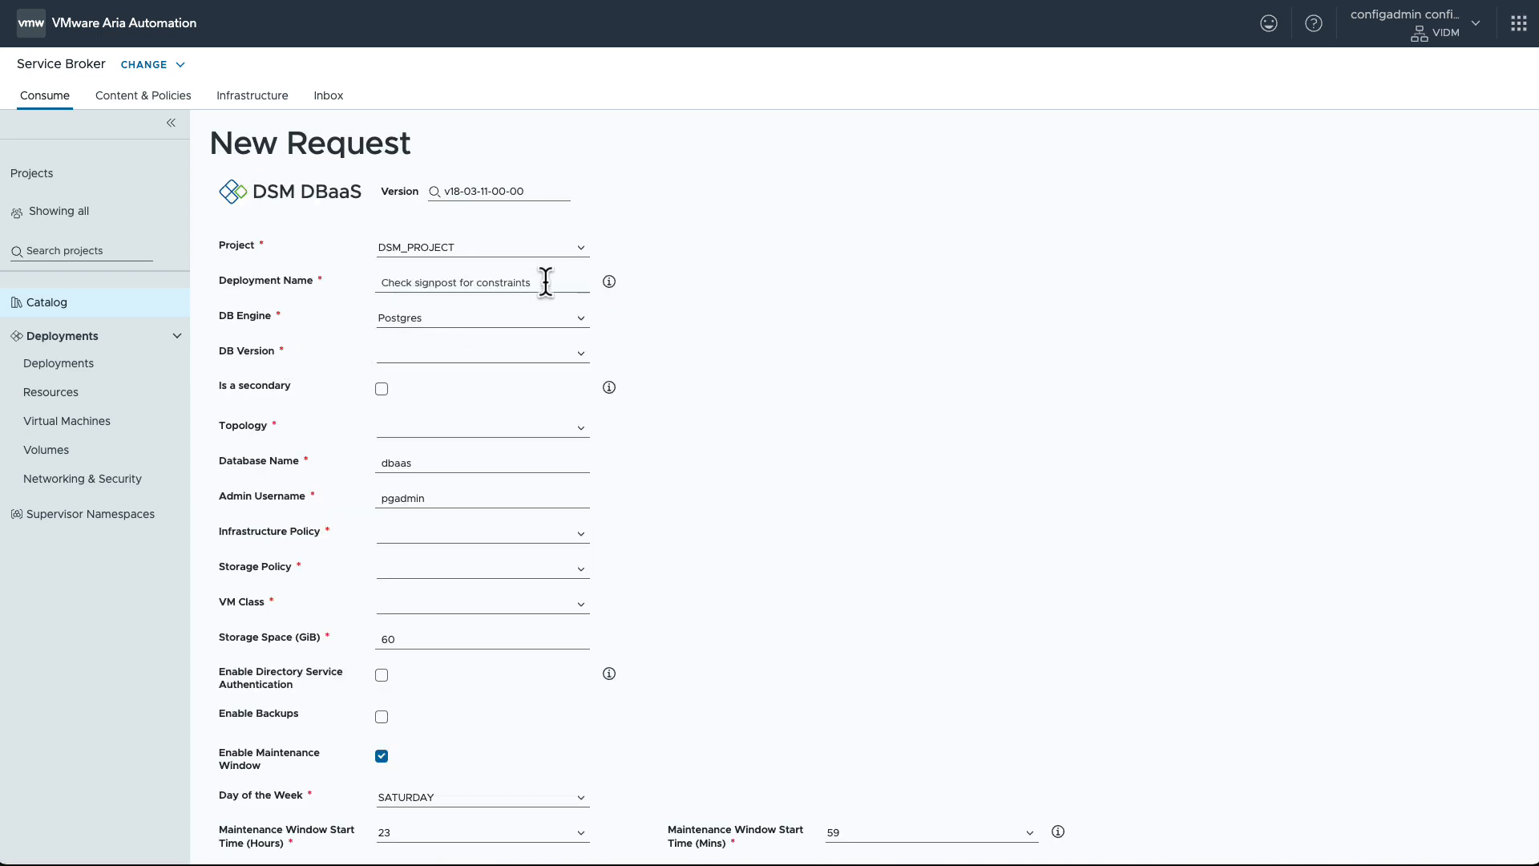
{"action": "type", "text": "cjh-primary-01"}
Step: Set the database version to 16.8+vmware.v2.2.1 and the topology to 1 (1 (Primary + Monitor), 0 Replica)
{"action": "left_click", "coordinate": [582, 356]}
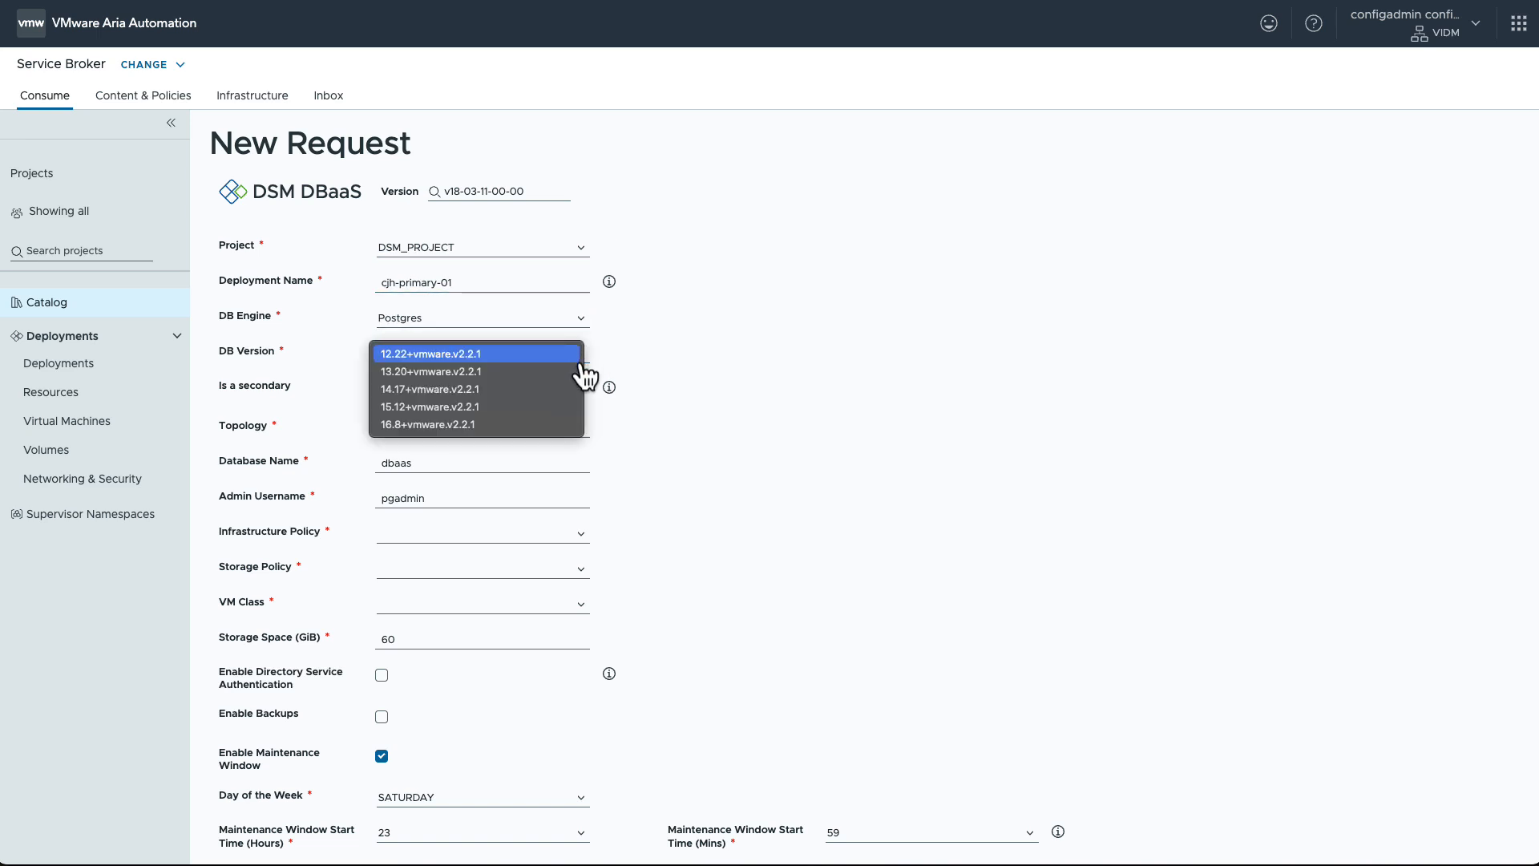
{"action": "left_click", "coordinate": [561, 425]}
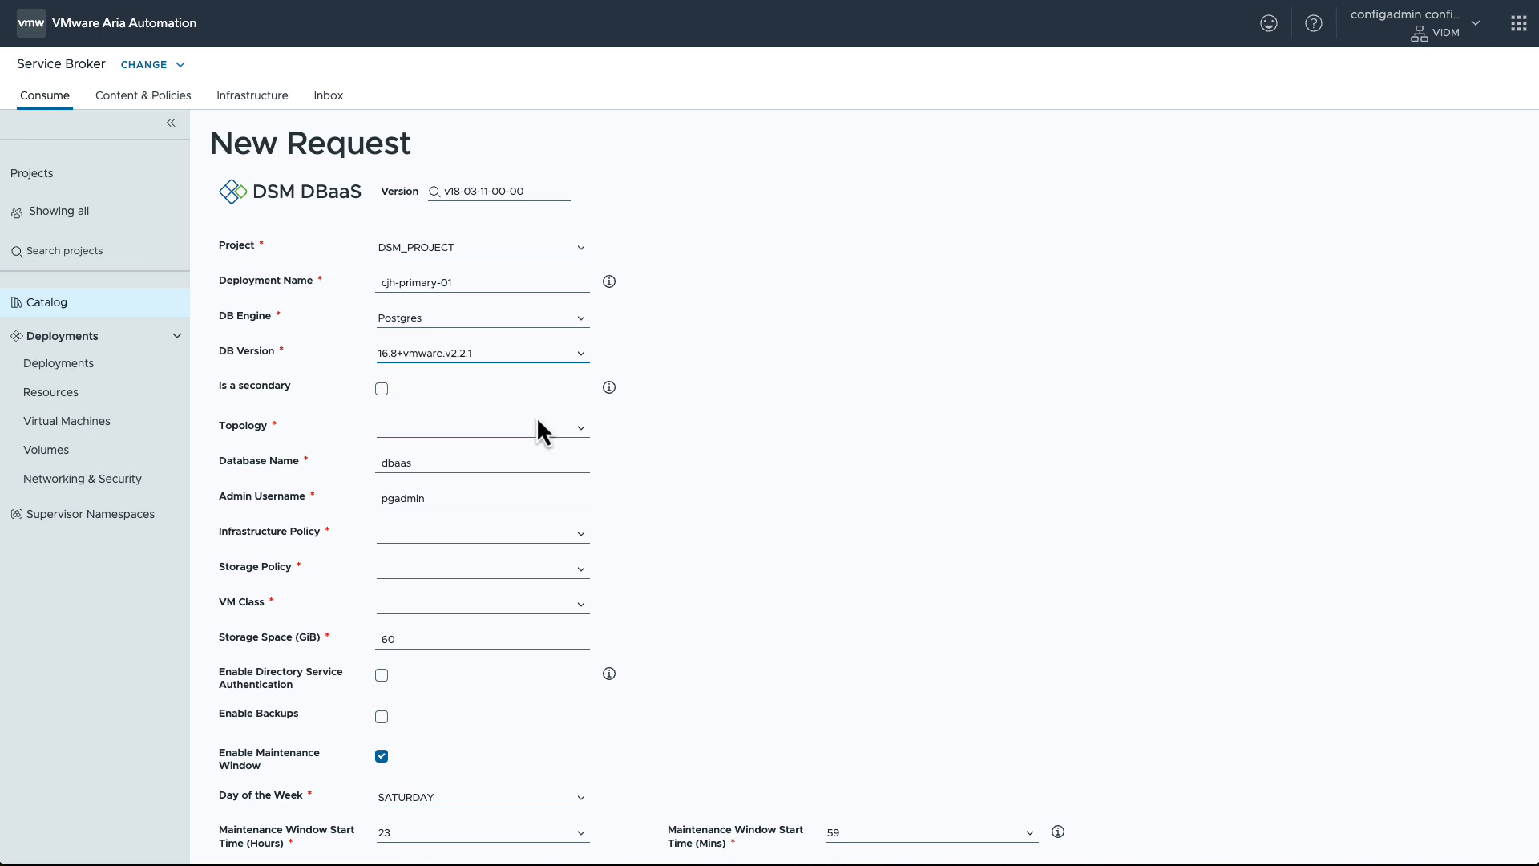
{"action": "left_click", "coordinate": [584, 432]}
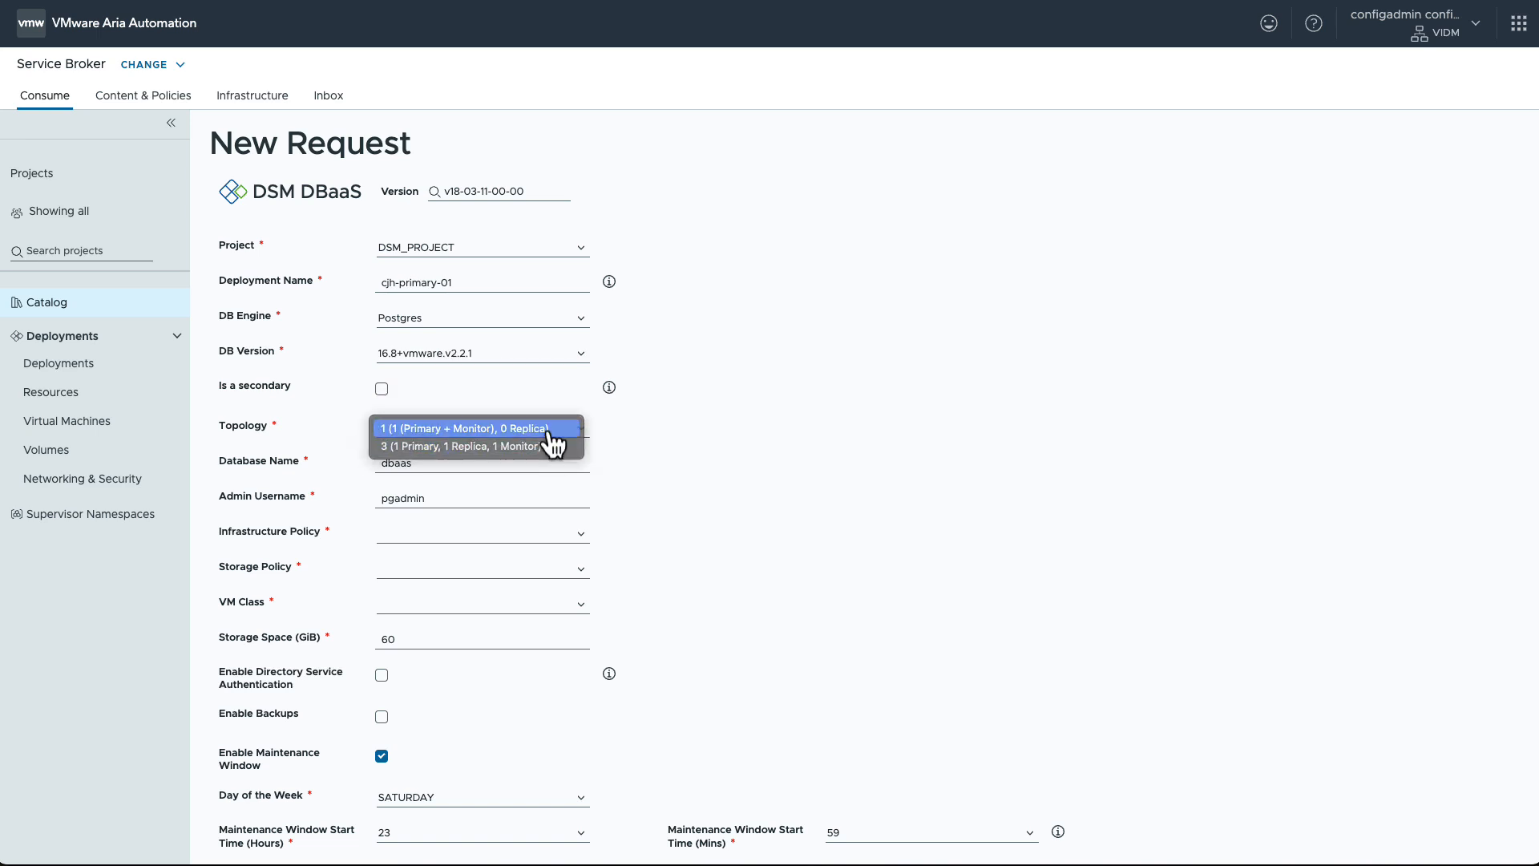
{"action": "left_click", "coordinate": [550, 433]}
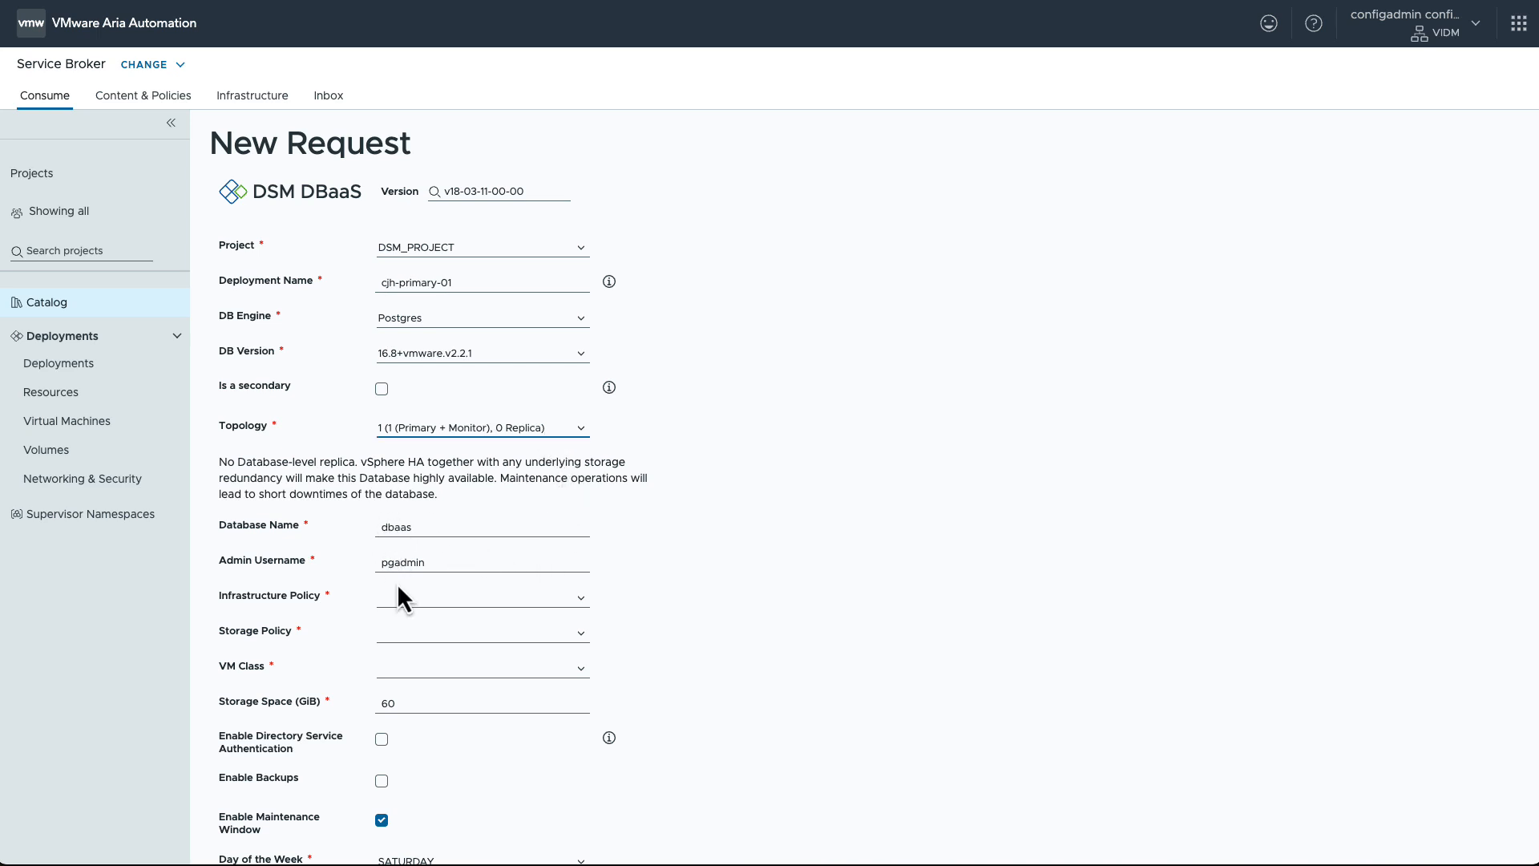
Step: Set the primary's infrastructure policy to infra-policy-b, VM class to small and storage space to 20 GiB
{"action": "left_click", "coordinate": [589, 611]}
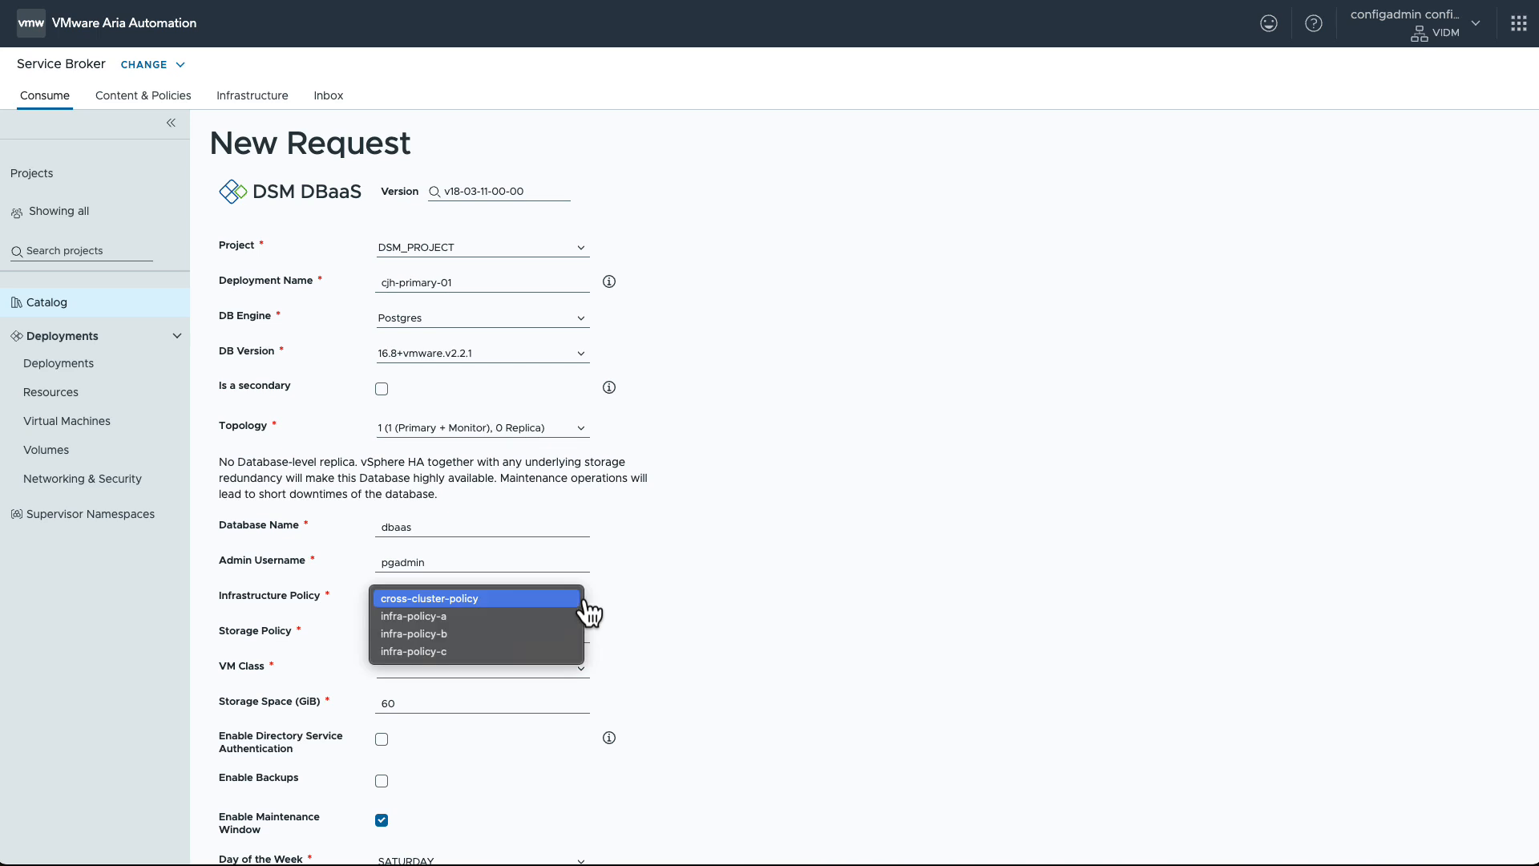
{"action": "left_click", "coordinate": [569, 634]}
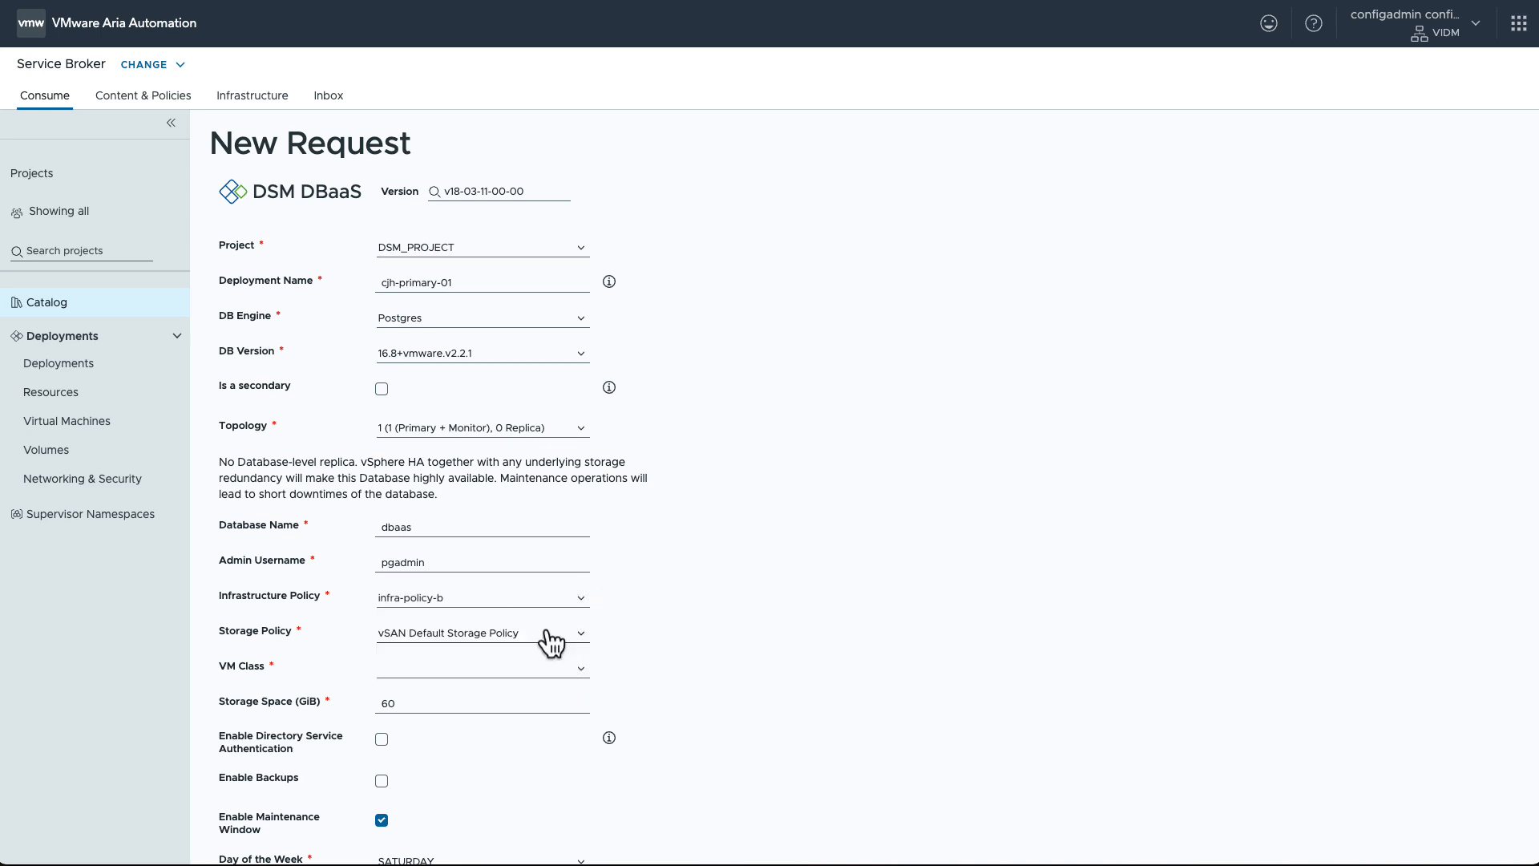
{"action": "left_click", "coordinate": [588, 684]}
{"action": "left_click", "coordinate": [560, 710]}
{"action": "left_click", "coordinate": [441, 702]}
Step: Enable replication slot1 for the primary database, check its help note, and submit the request
{"action": "scroll", "coordinate": [406, 786], "scroll_direction": "down", "scroll_amount": 3}
{"action": "scroll", "coordinate": [405, 786], "scroll_direction": "down", "scroll_amount": 3}
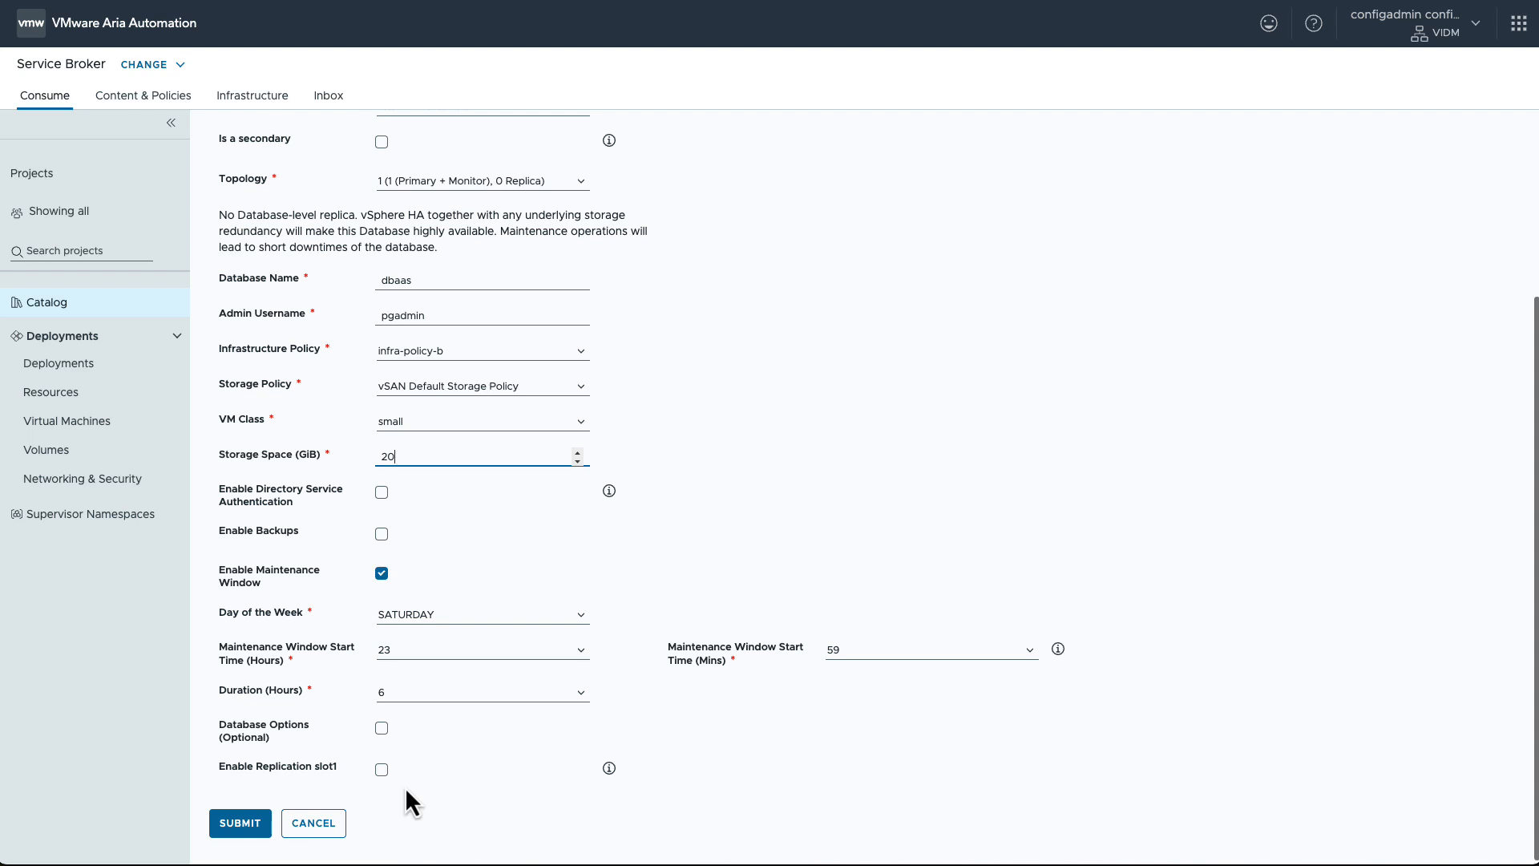
{"action": "scroll", "coordinate": [405, 786], "scroll_direction": "down", "scroll_amount": 1}
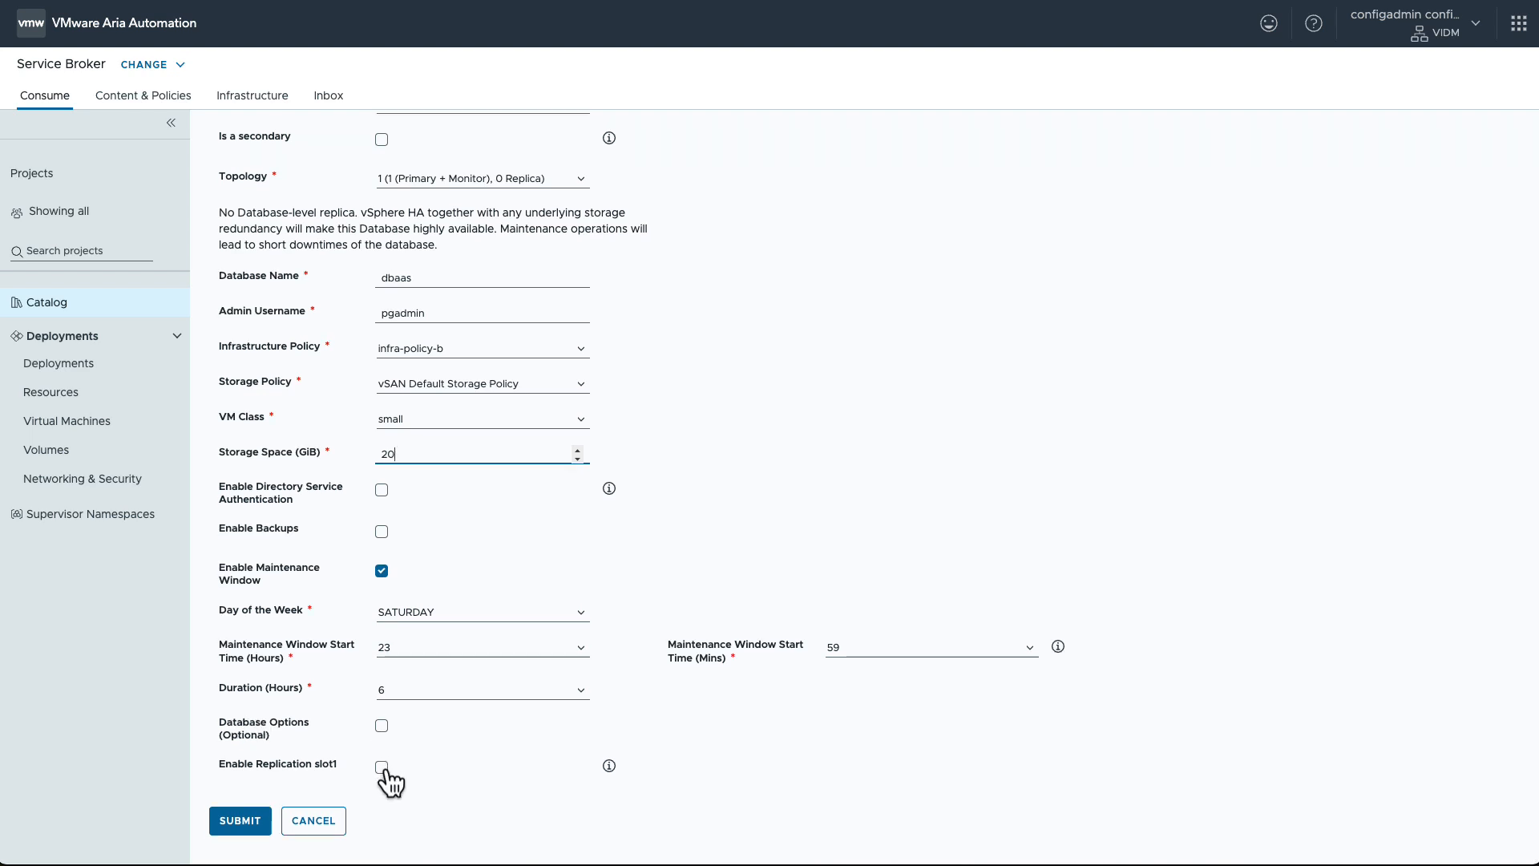
{"action": "left_click", "coordinate": [383, 768]}
{"action": "left_click", "coordinate": [610, 766]}
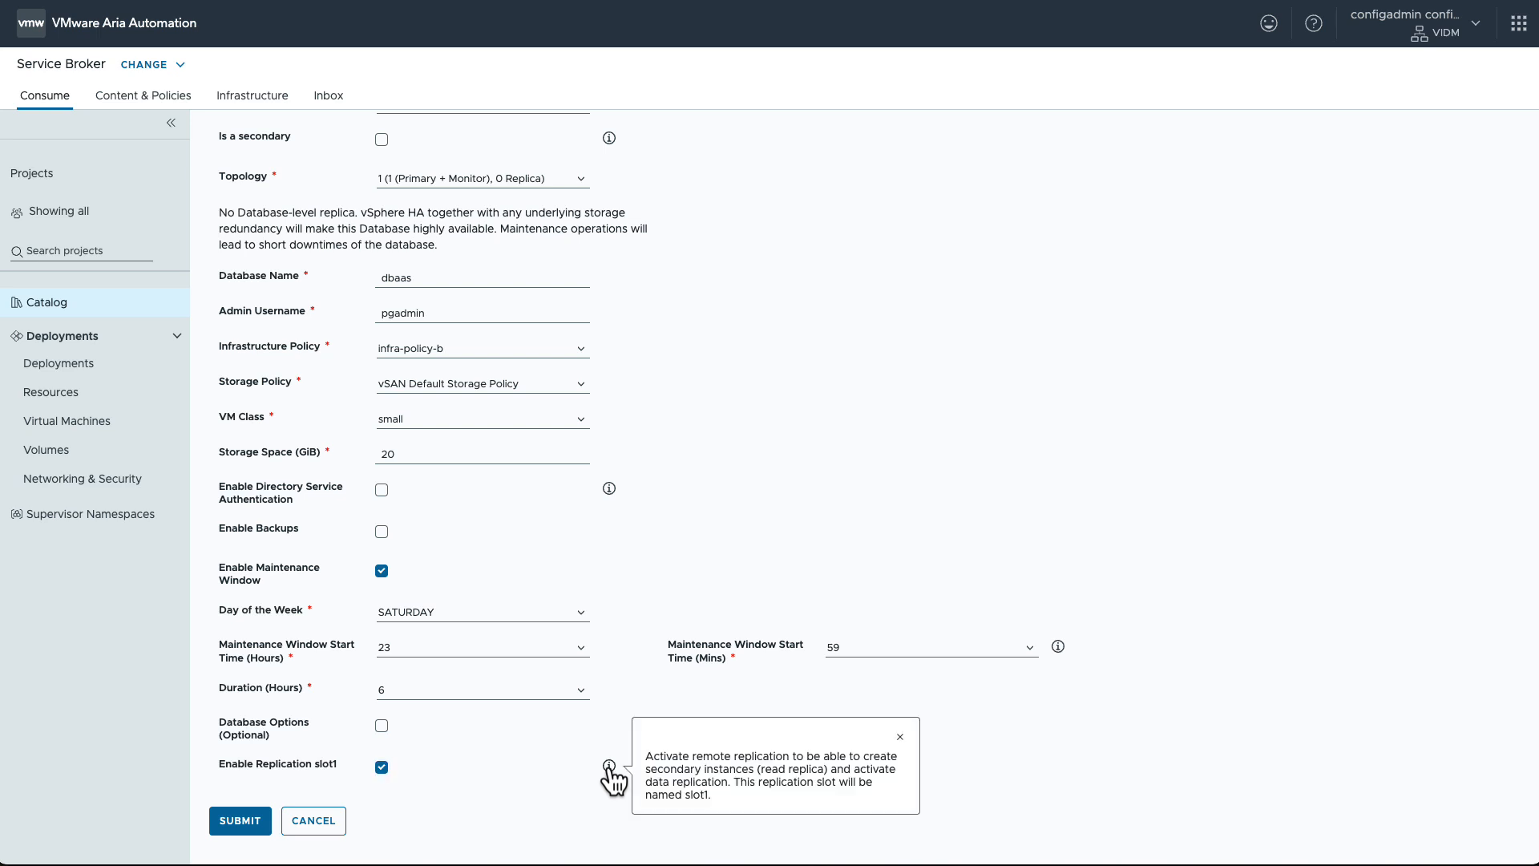
{"action": "left_click", "coordinate": [239, 821]}
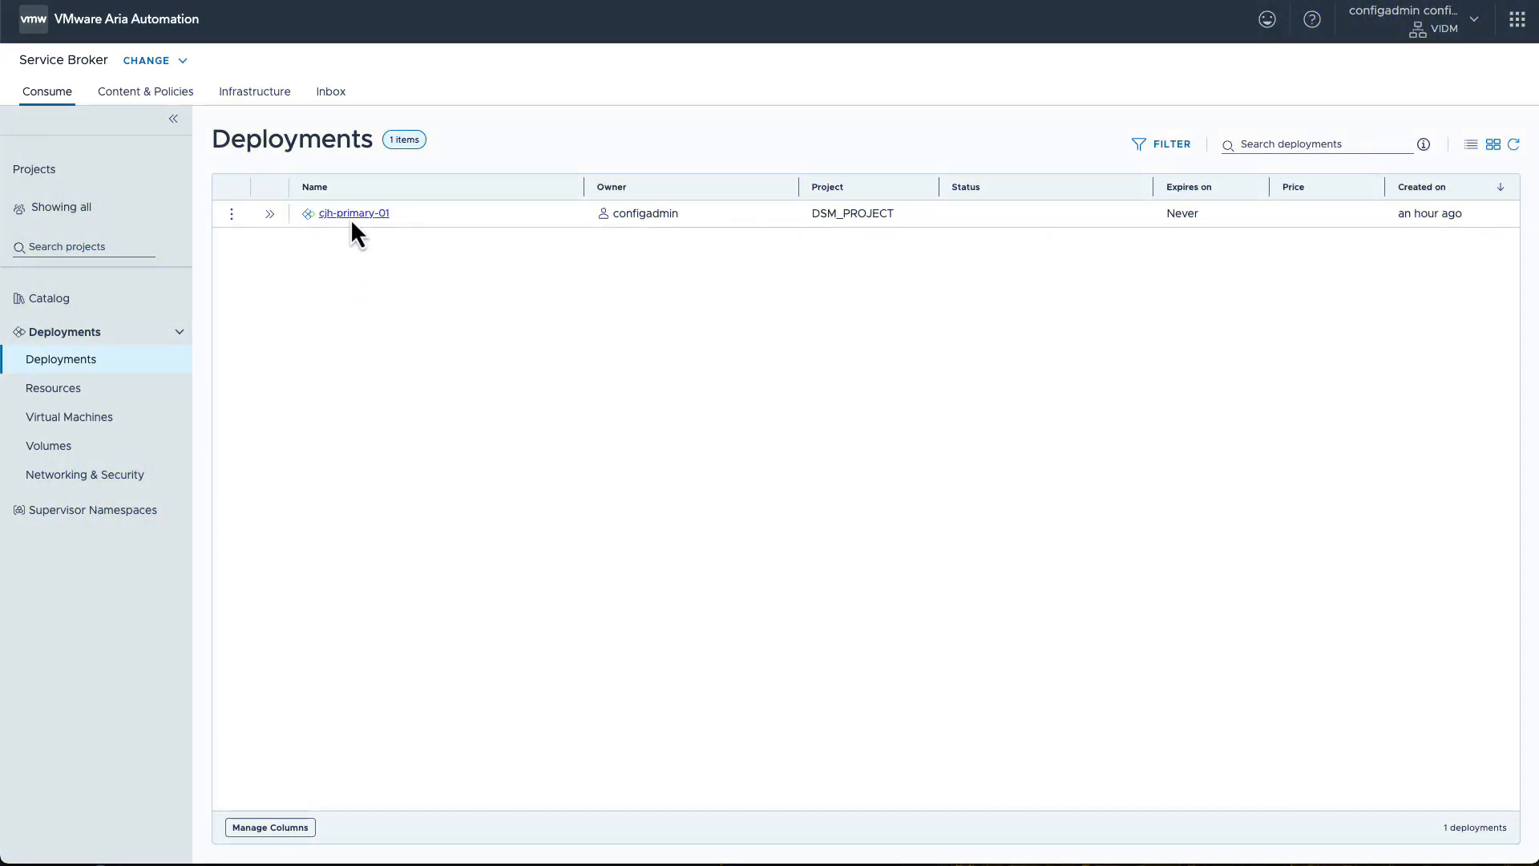
Step: Copy the replication slot1 connection string of the cjh-primary-01 deployment's database resource
{"action": "left_click", "coordinate": [354, 214]}
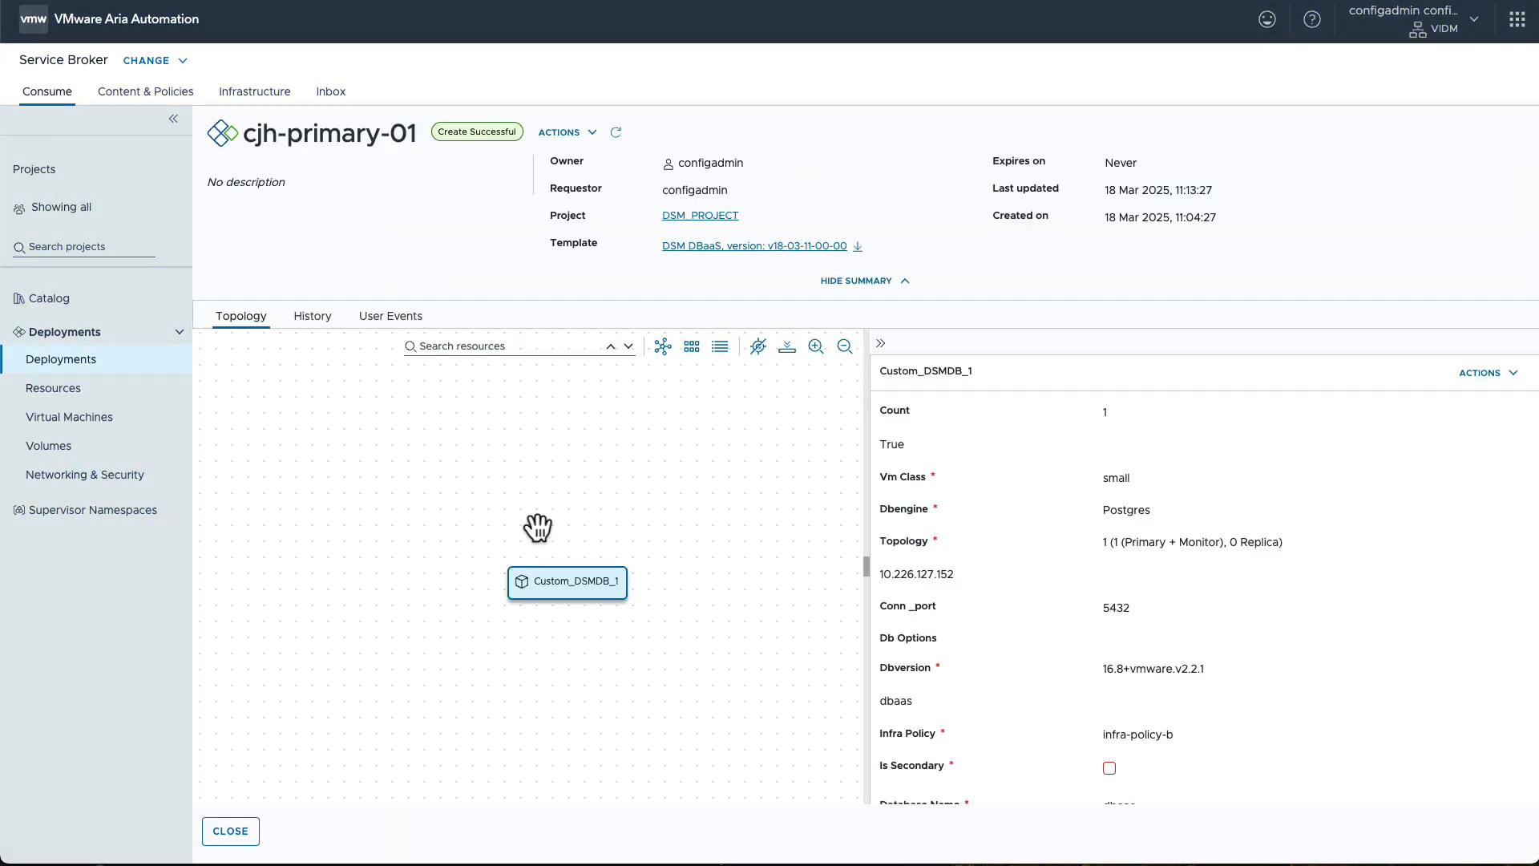
{"action": "left_click", "coordinate": [1512, 375]}
{"action": "left_click", "coordinate": [1459, 431]}
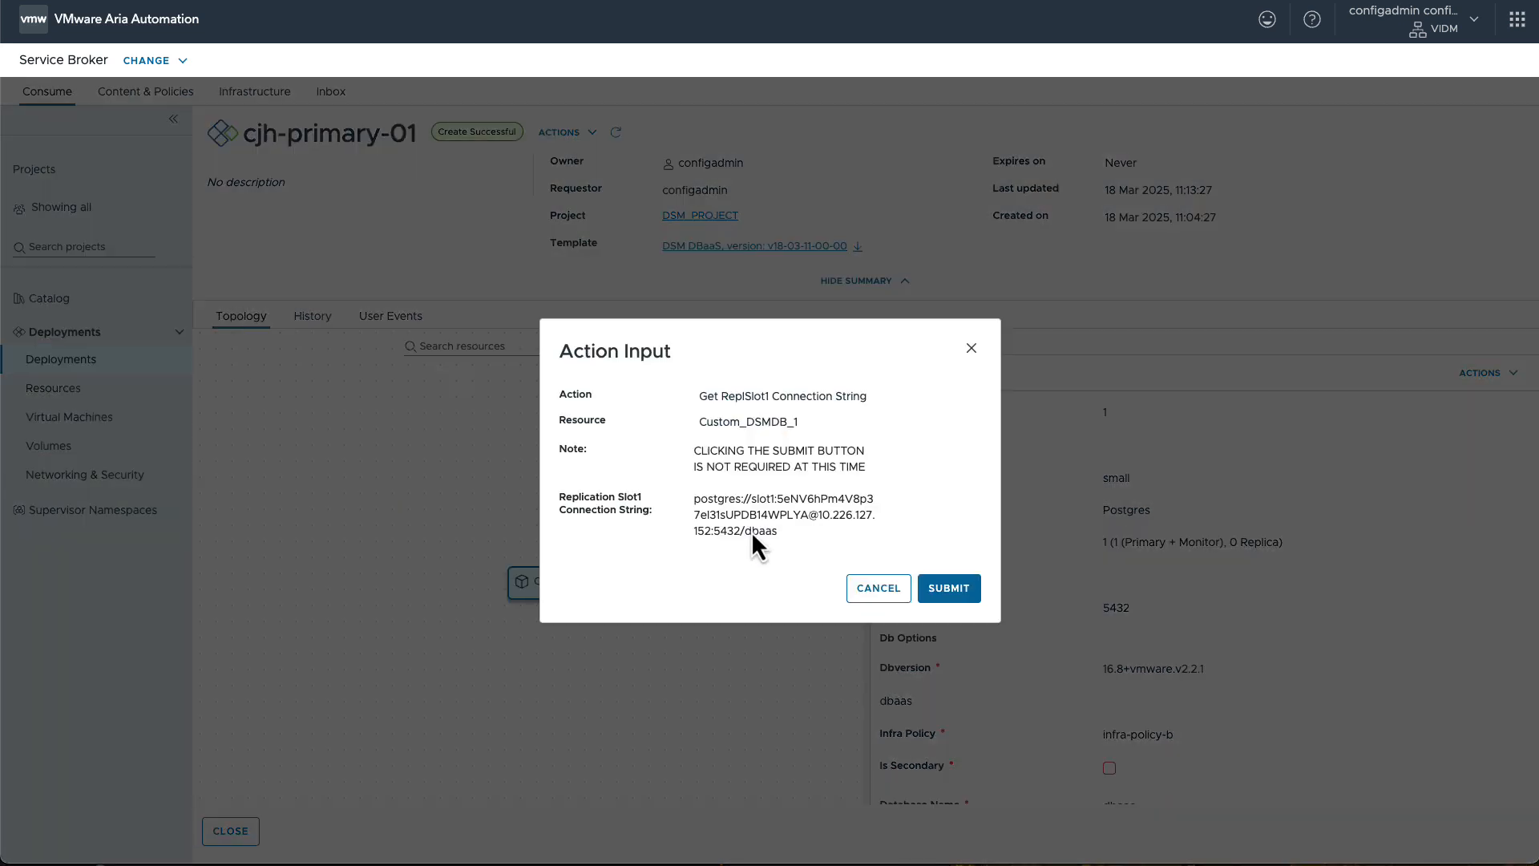
{"action": "triple_click", "coordinate": [748, 523]}
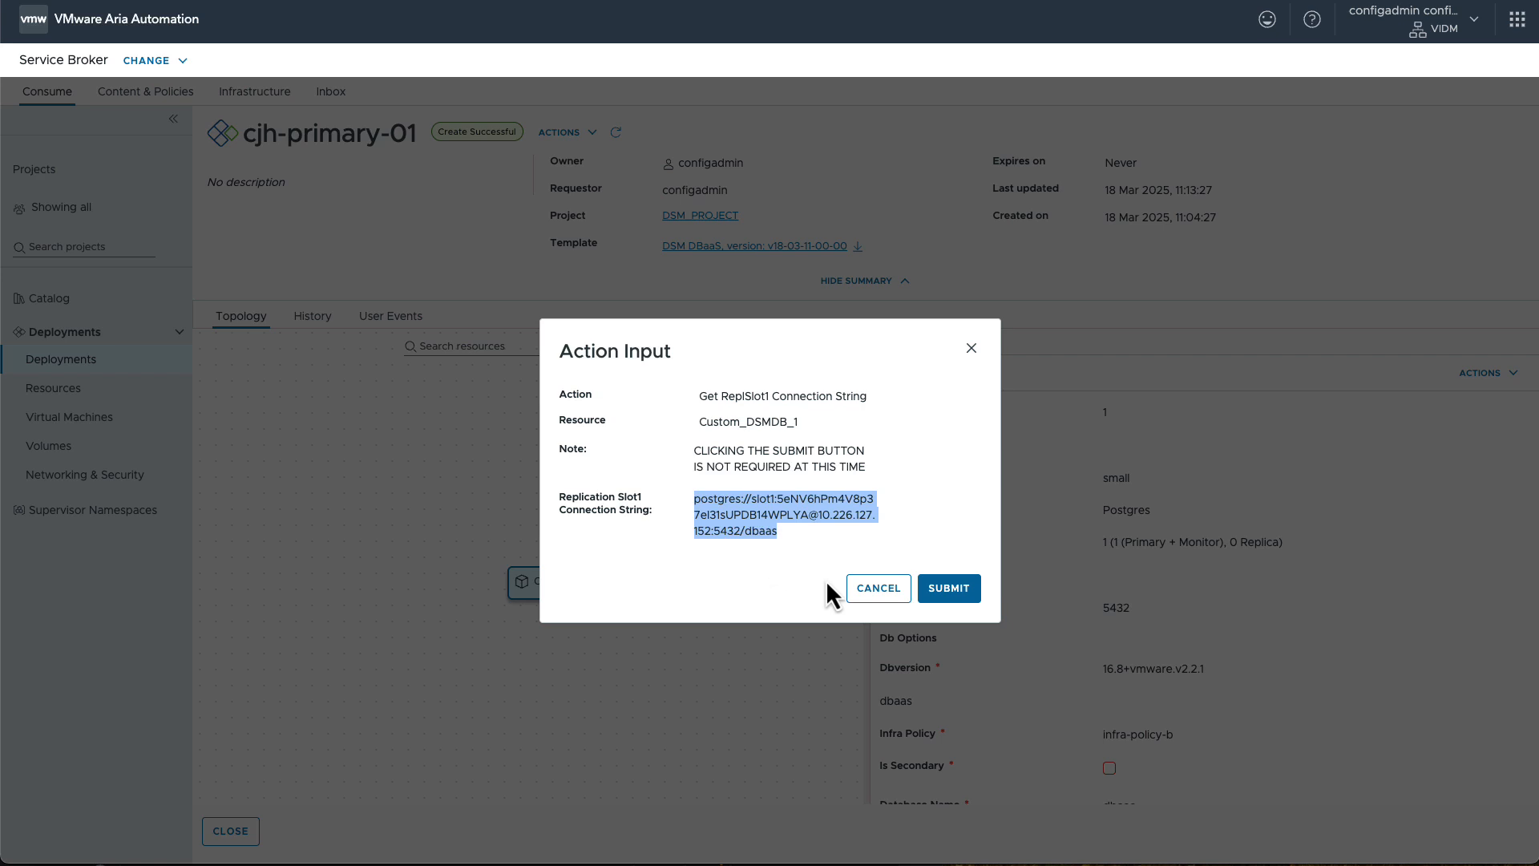
{"action": "left_click", "coordinate": [864, 596]}
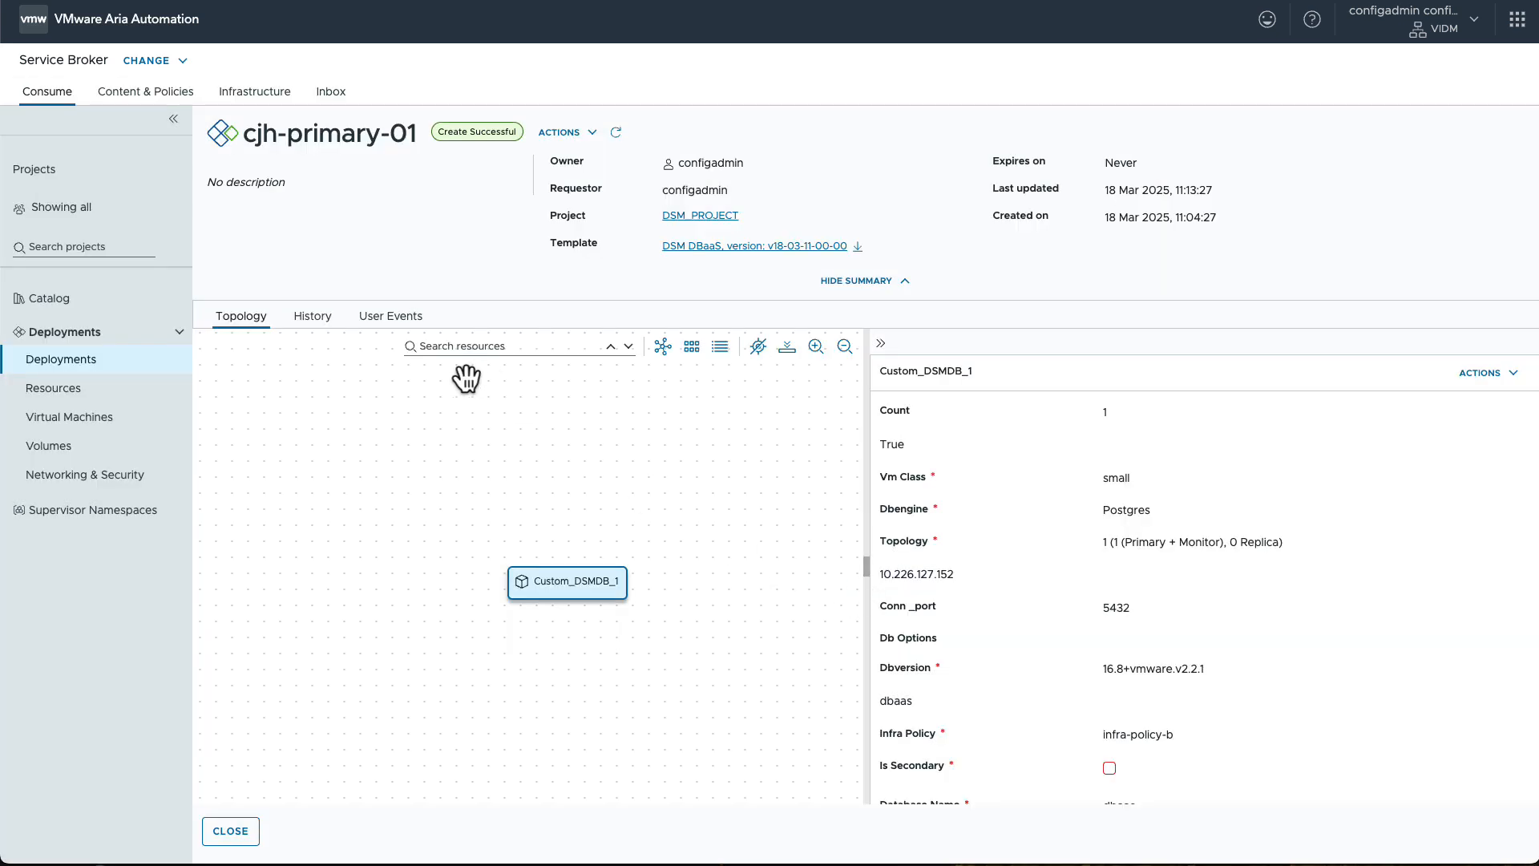
Step: Start another DSM DBaaS catalog request and name the deployment cjh-secondary-01
{"action": "left_click", "coordinate": [125, 320]}
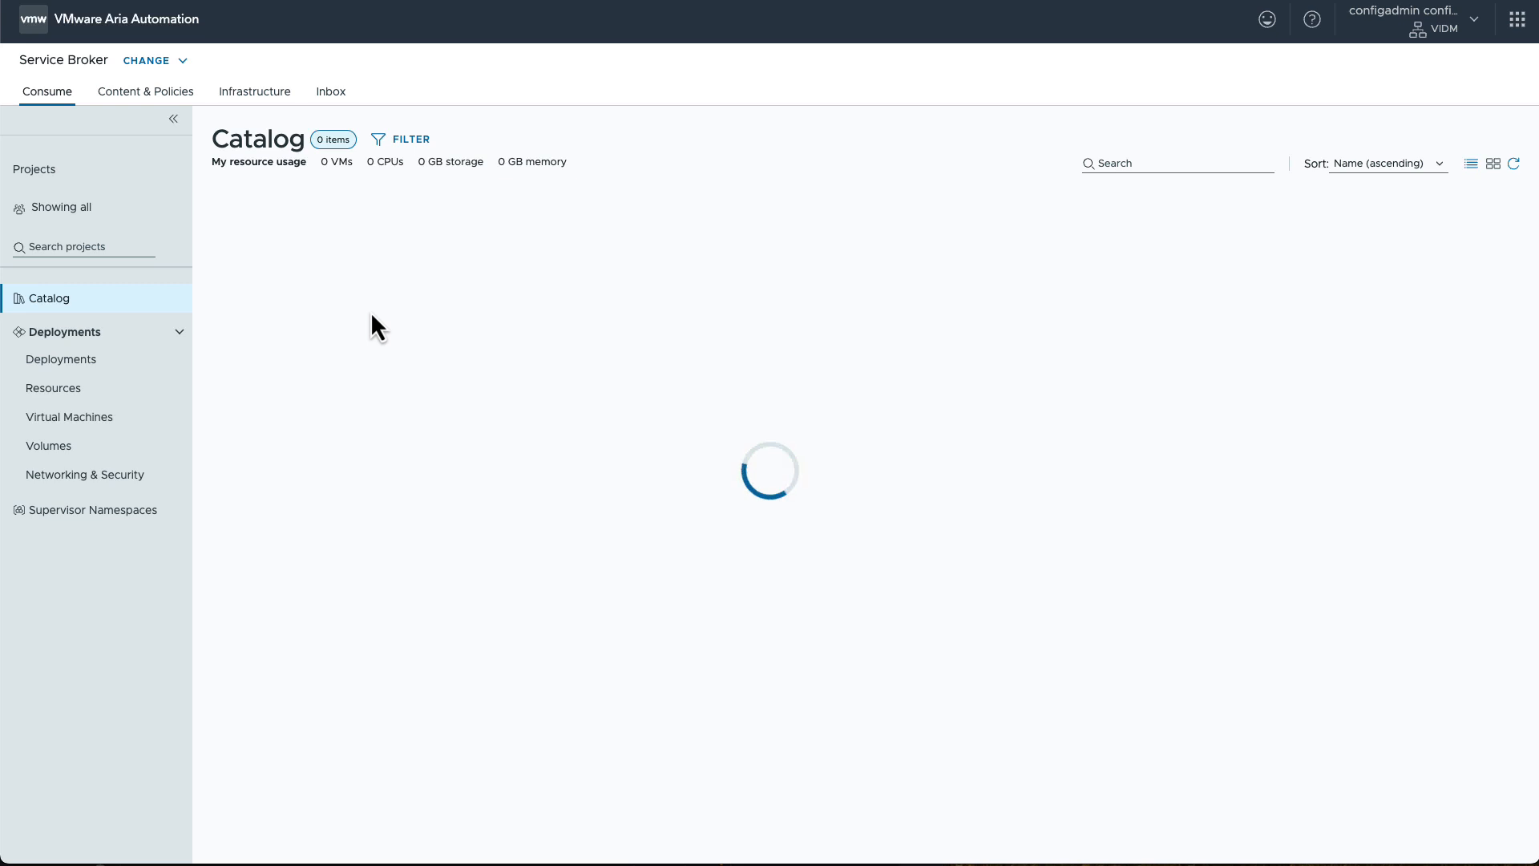
{"action": "left_click", "coordinate": [255, 409]}
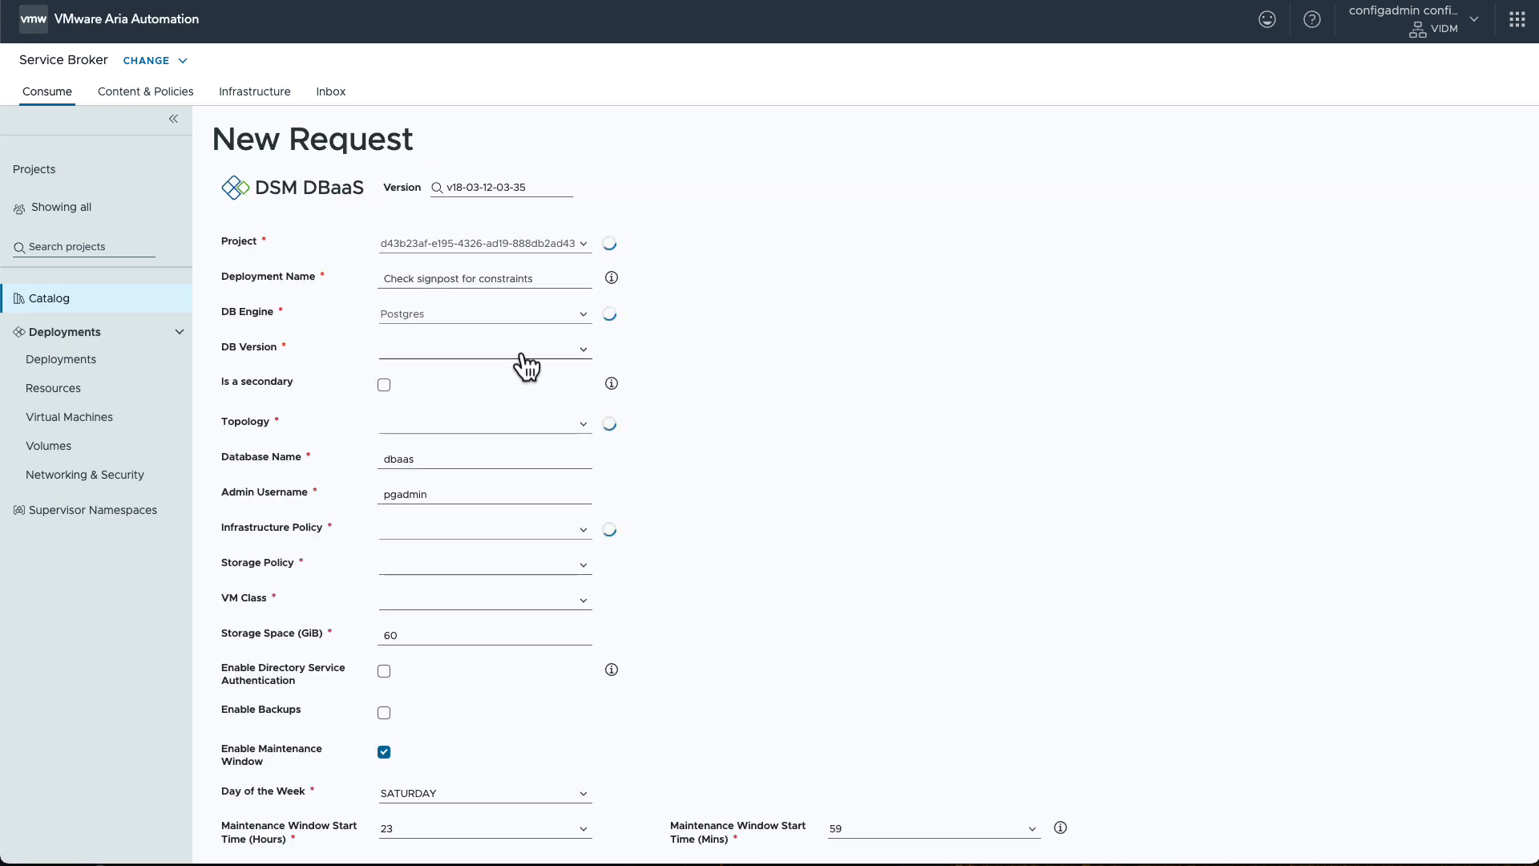
{"action": "left_click", "coordinate": [468, 281]}
{"action": "type", "text": "cjh-secondary-01"}
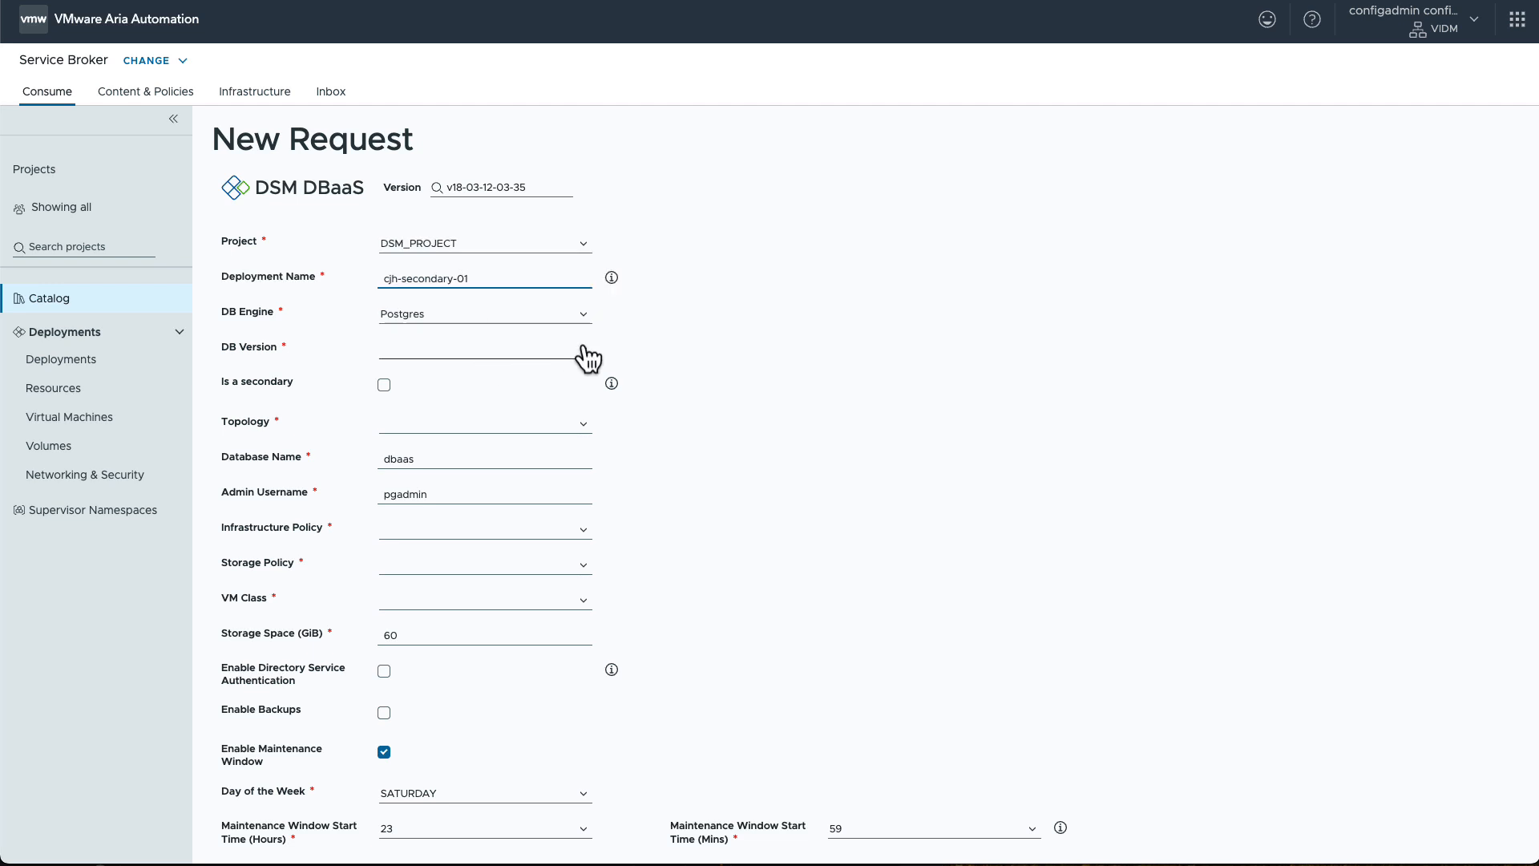
Step: Choose database version 16.8+vmware.v2.2.1 and mark the new database as a secondary
{"action": "left_click", "coordinate": [584, 355]}
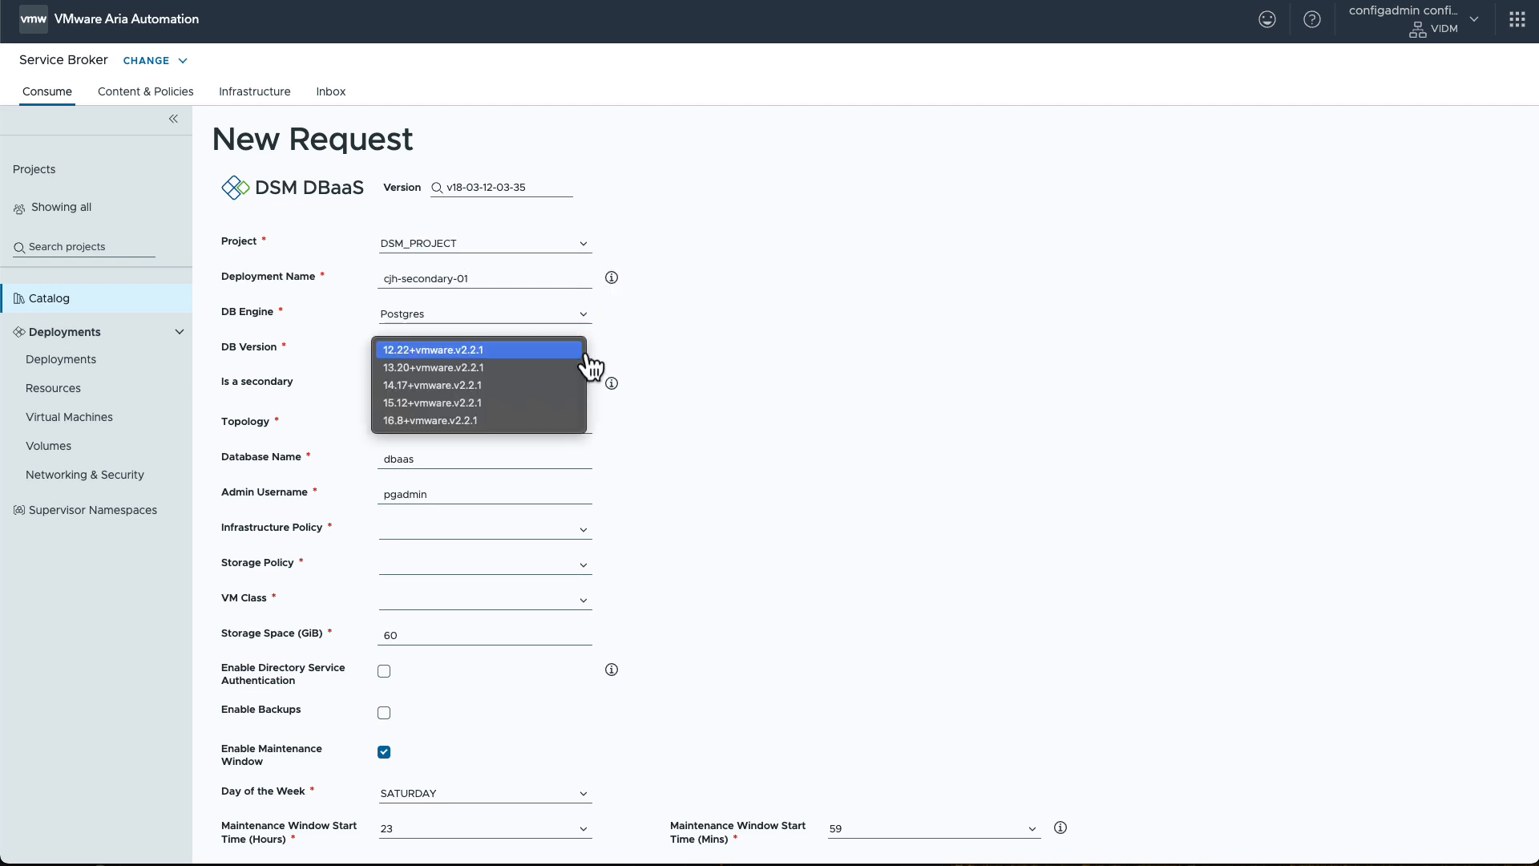
{"action": "left_click", "coordinate": [447, 423]}
{"action": "left_click", "coordinate": [384, 385]}
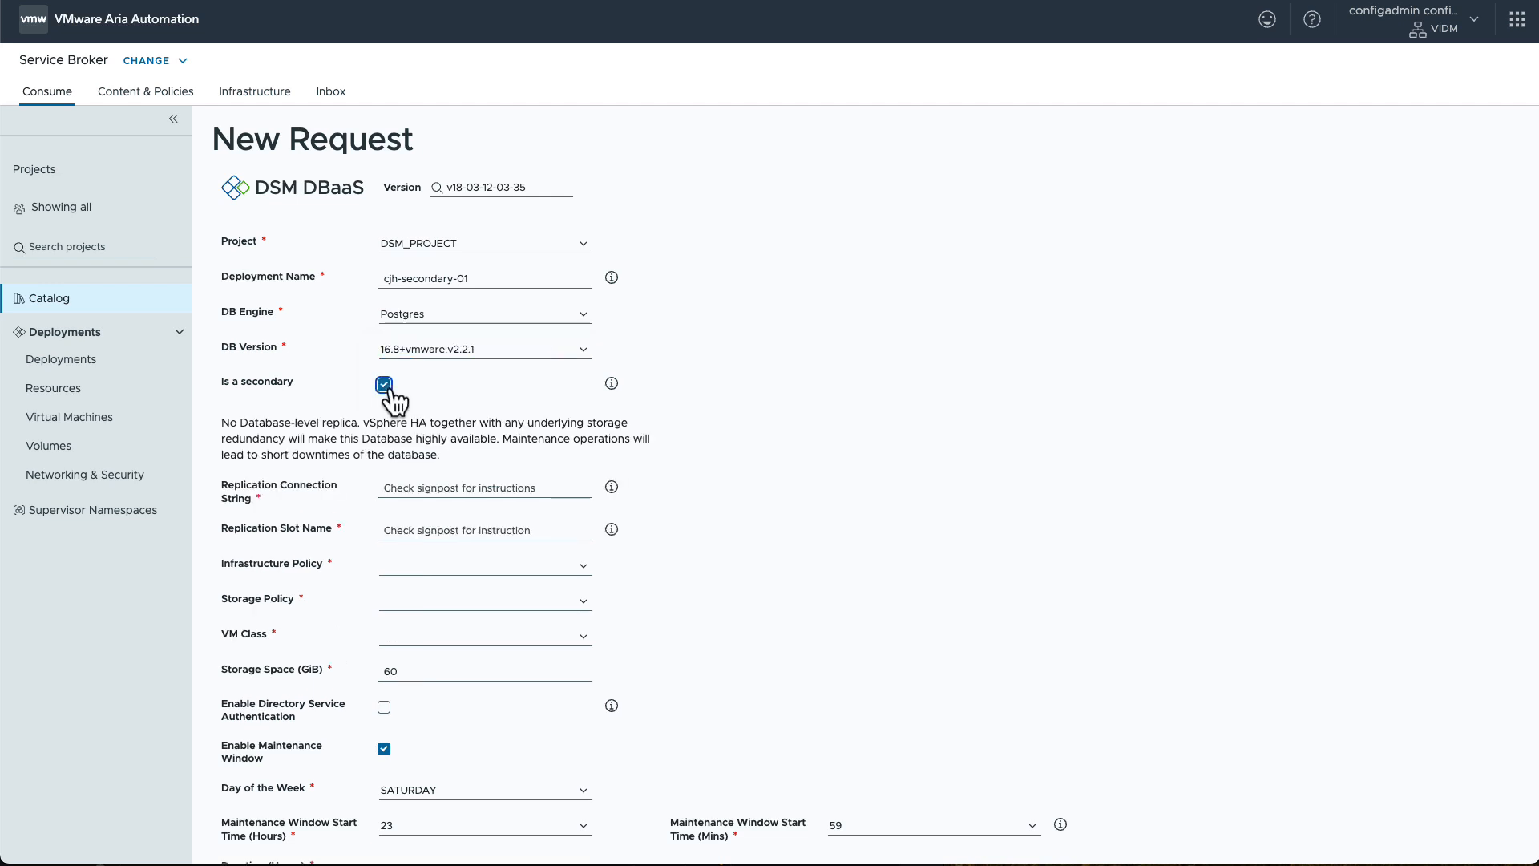
Step: Paste the copied replication connection string, enter slot1 as the replication slot name, and check both fields' help notes
{"action": "left_click", "coordinate": [570, 490]}
{"action": "key", "text": "ctrl+v"}
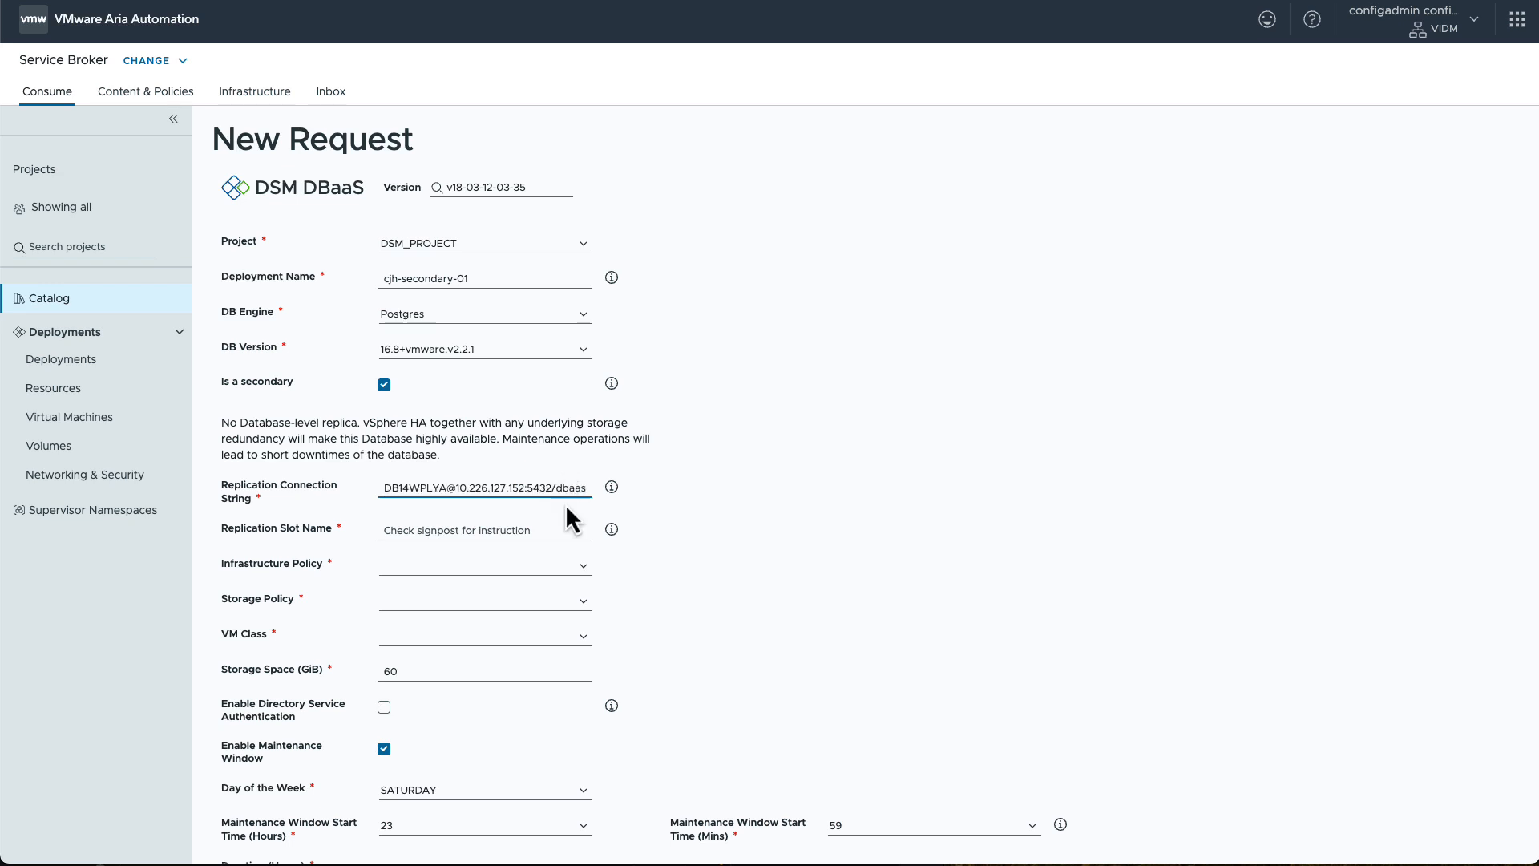
{"action": "left_click", "coordinate": [555, 528]}
{"action": "type", "text": "sl"}
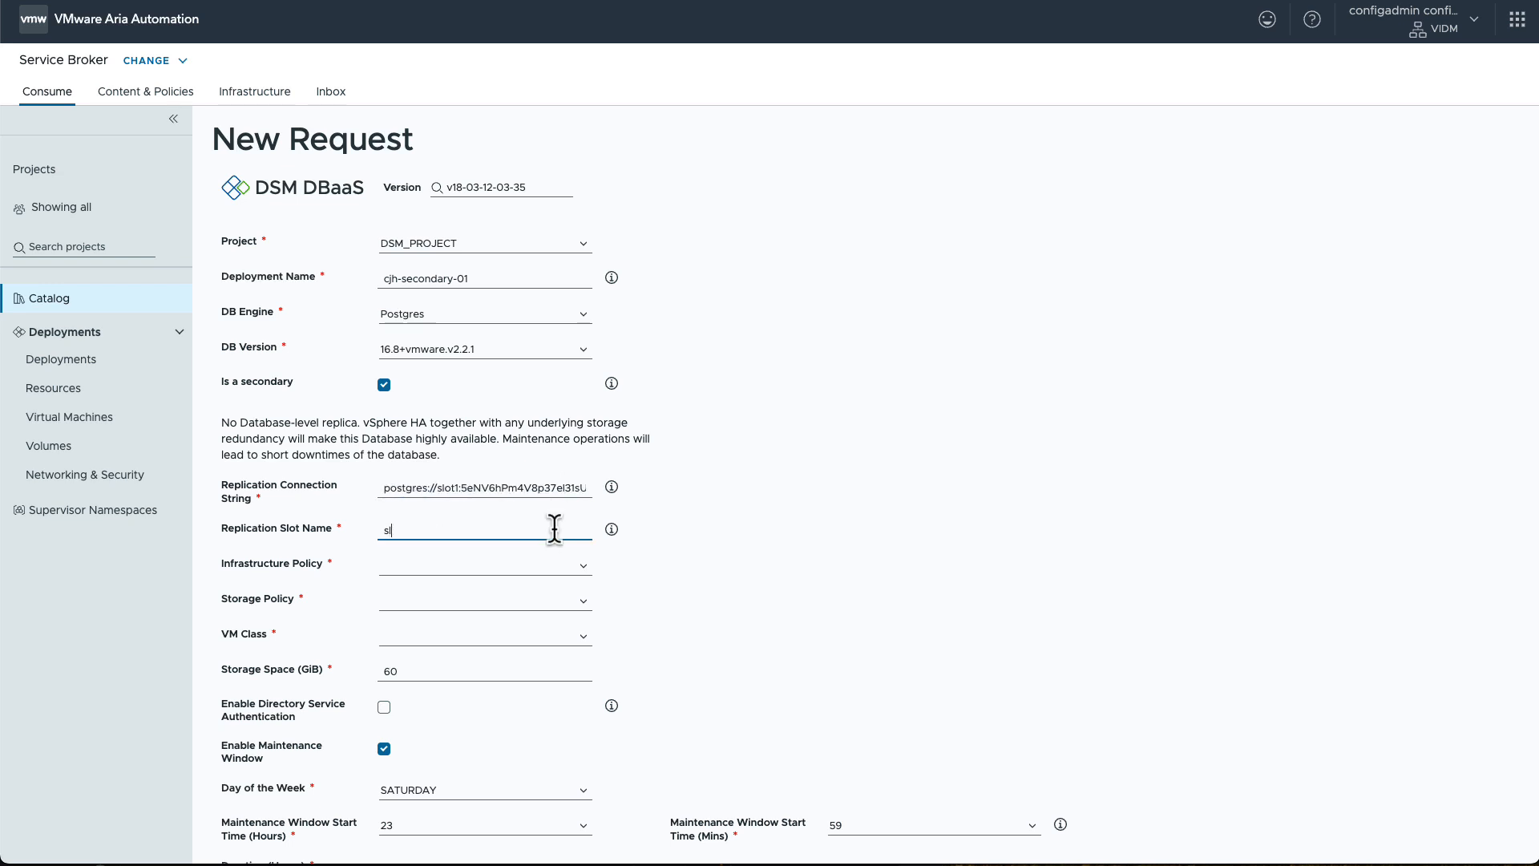
{"action": "type", "text": "ot1"}
{"action": "left_click", "coordinate": [611, 488]}
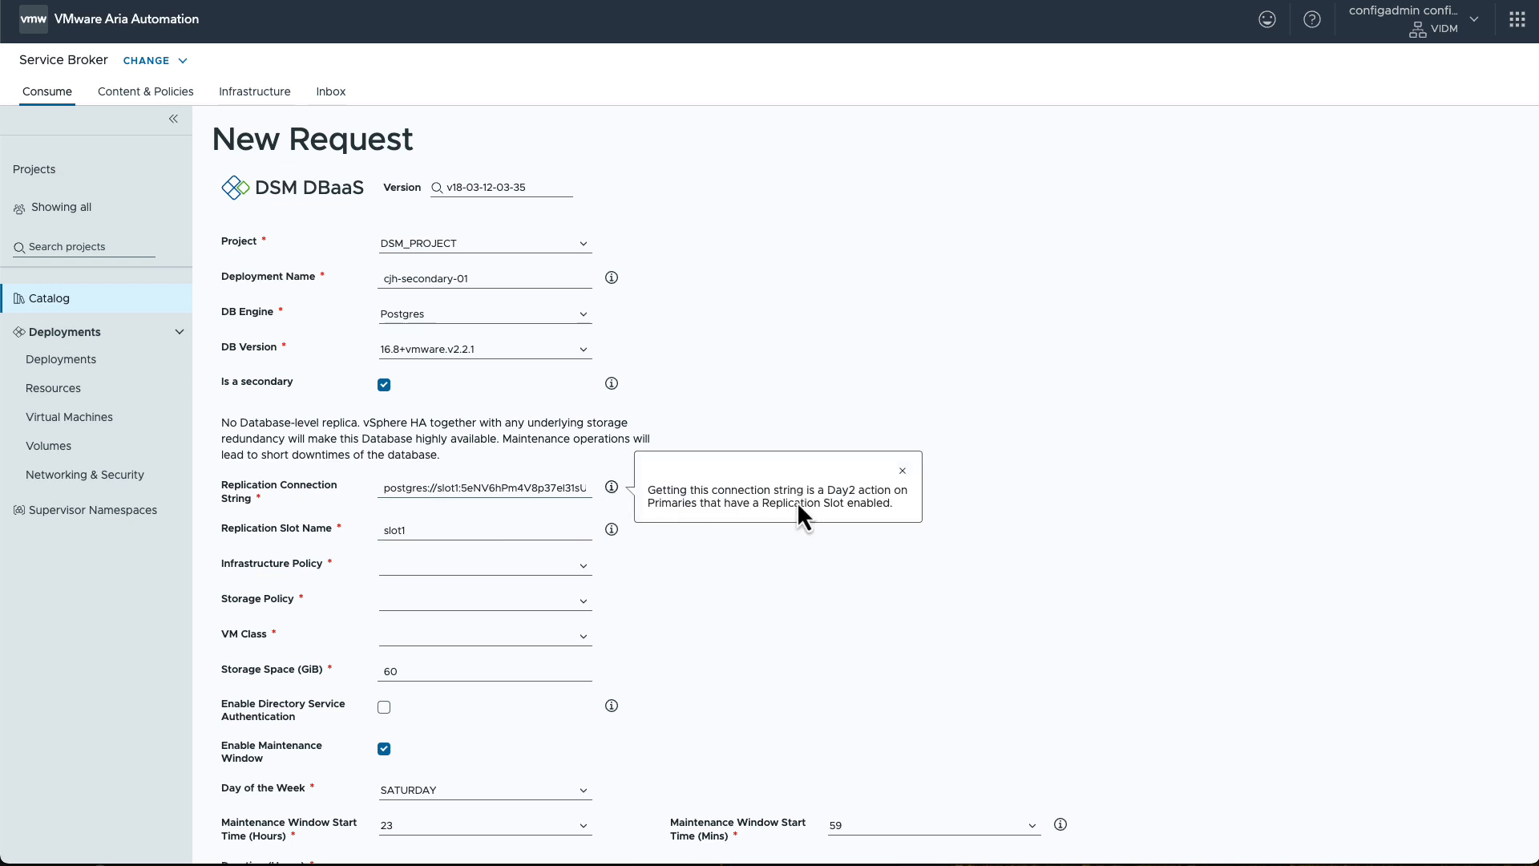
{"action": "left_click", "coordinate": [612, 529]}
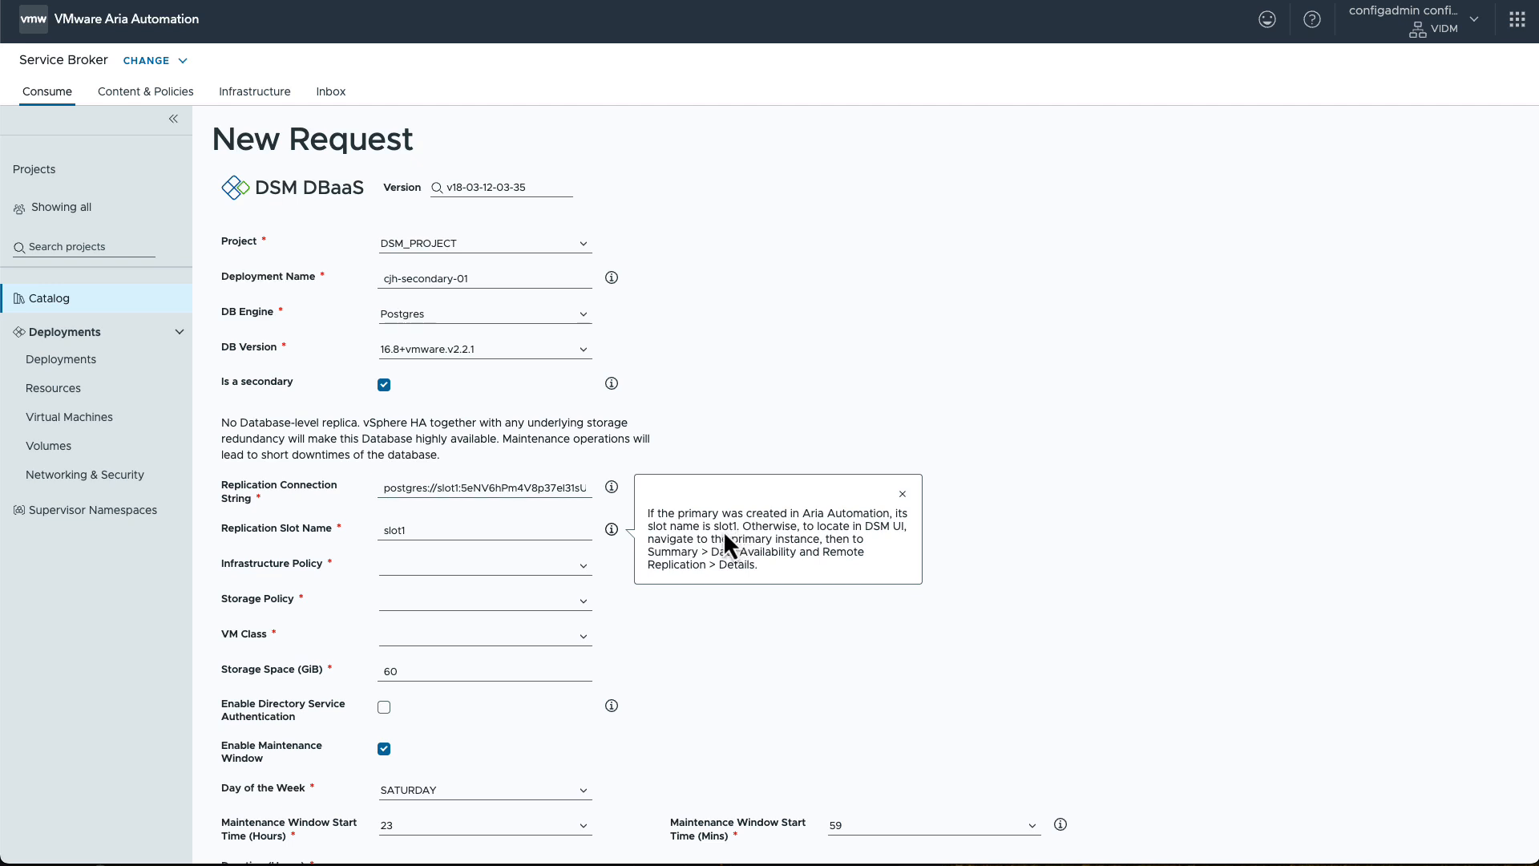
Step: Set the secondary's infrastructure policy to infra-policy-b, VM class to small and storage space to 20 GiB
{"action": "left_click", "coordinate": [583, 569]}
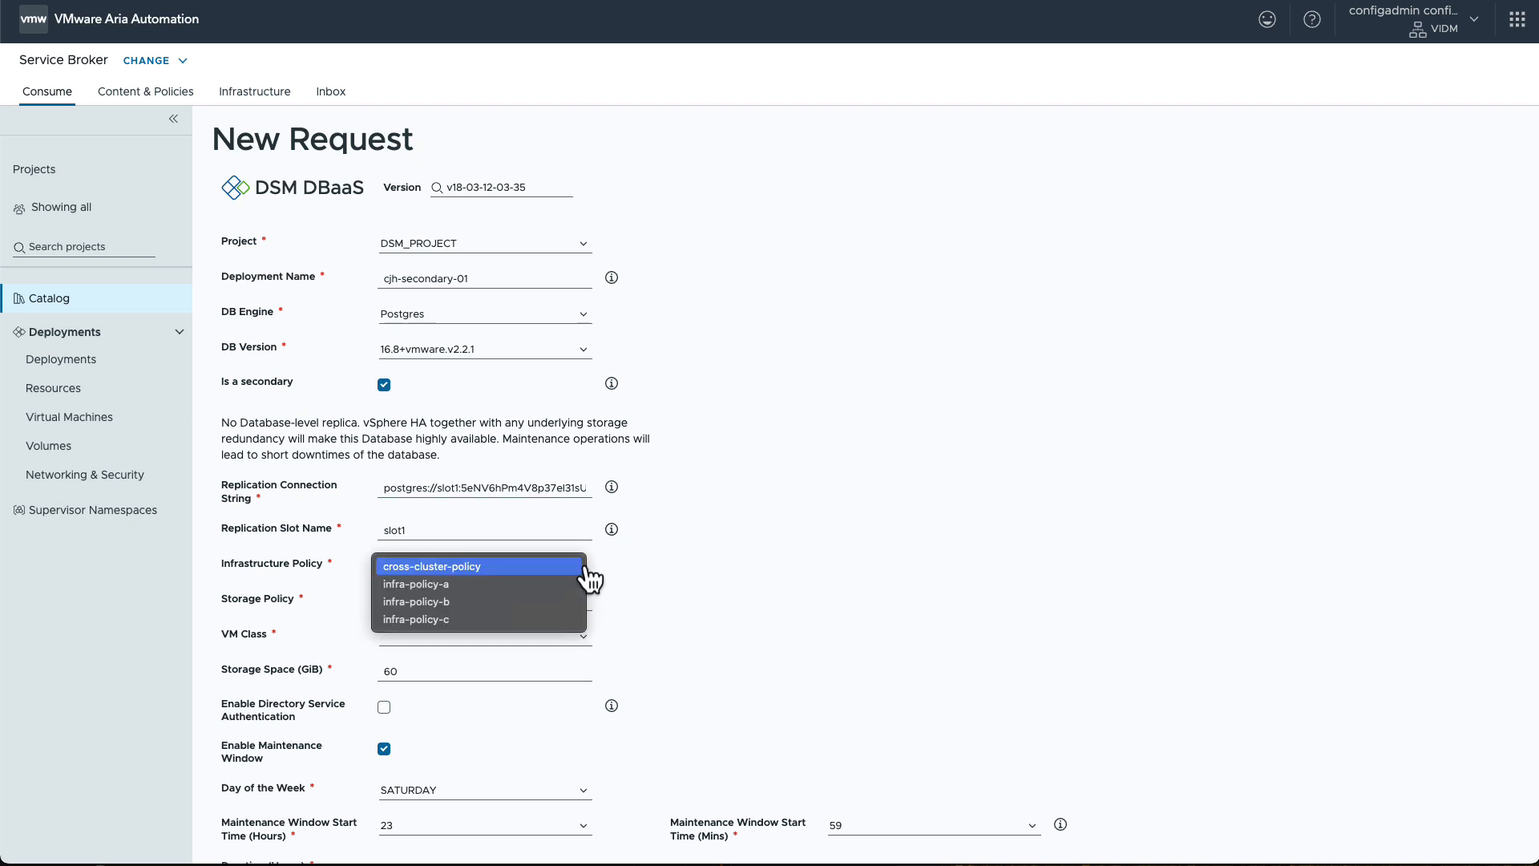
{"action": "left_click", "coordinate": [562, 602]}
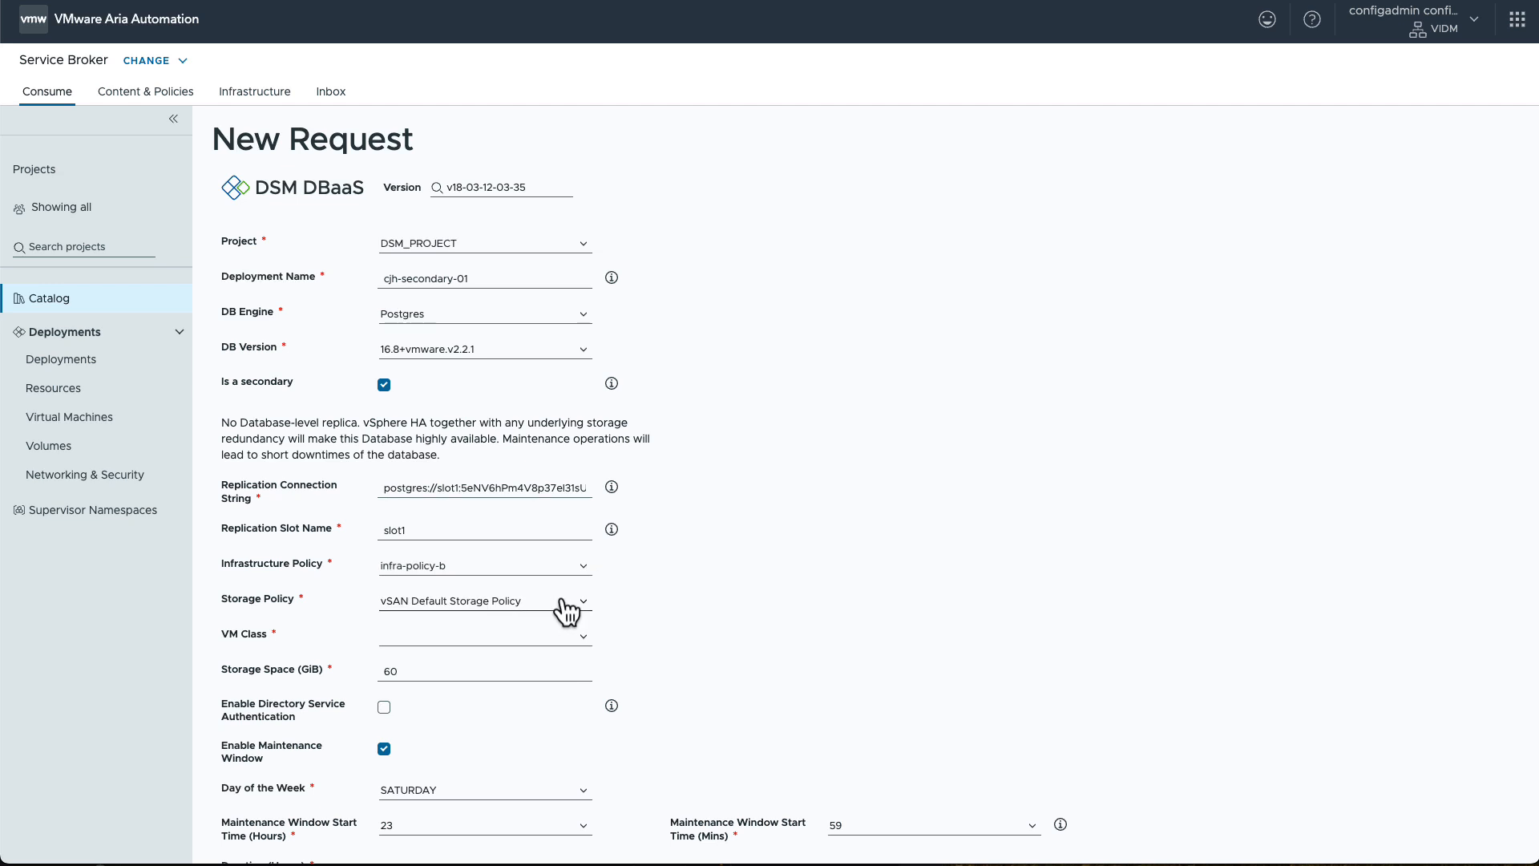
{"action": "left_click", "coordinate": [587, 642]}
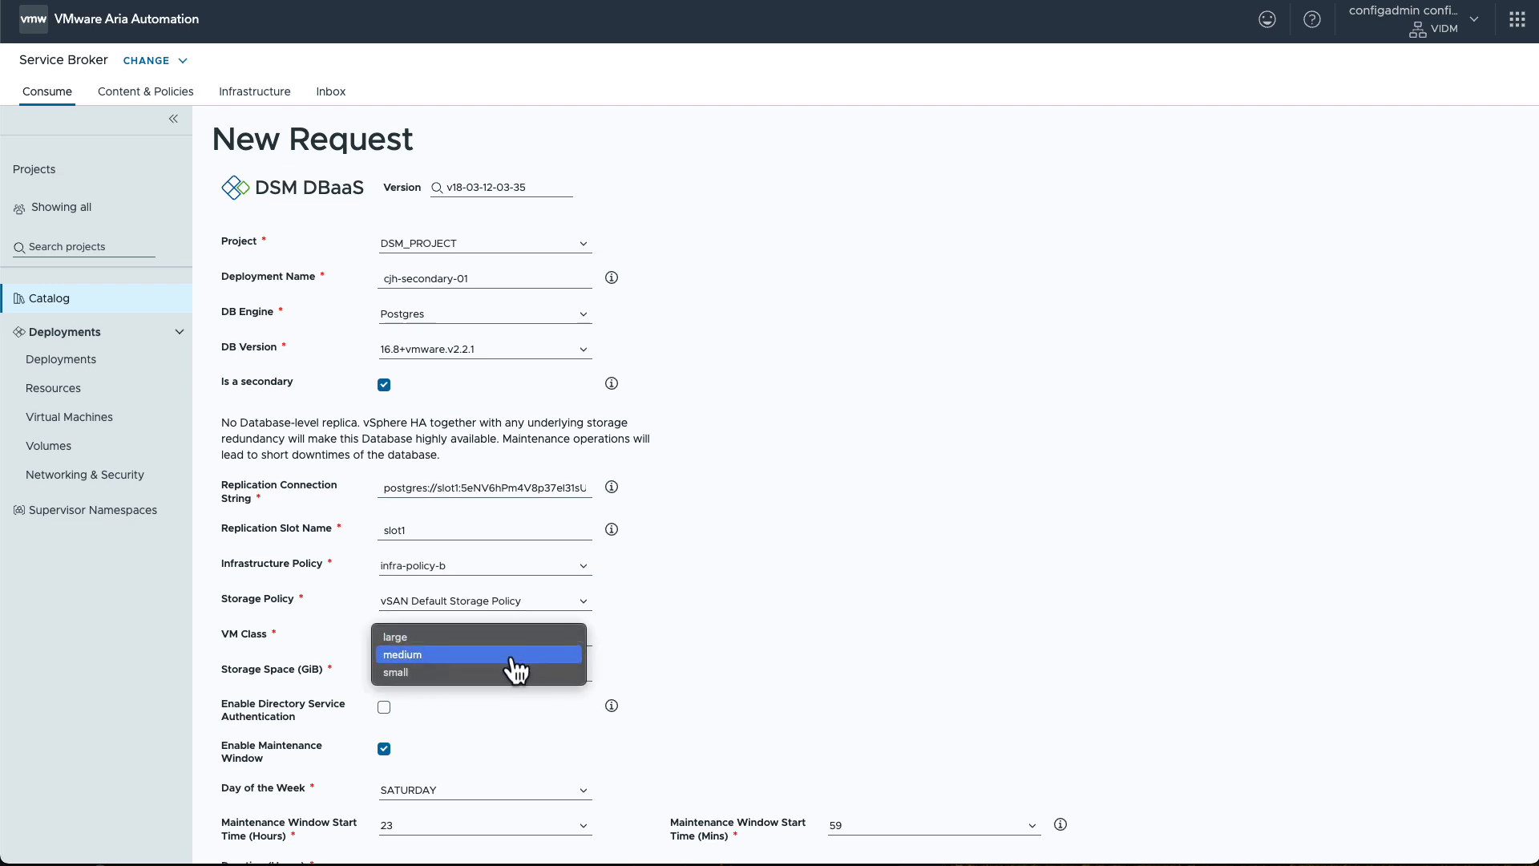
{"action": "left_click", "coordinate": [503, 671]}
{"action": "left_click", "coordinate": [423, 669]}
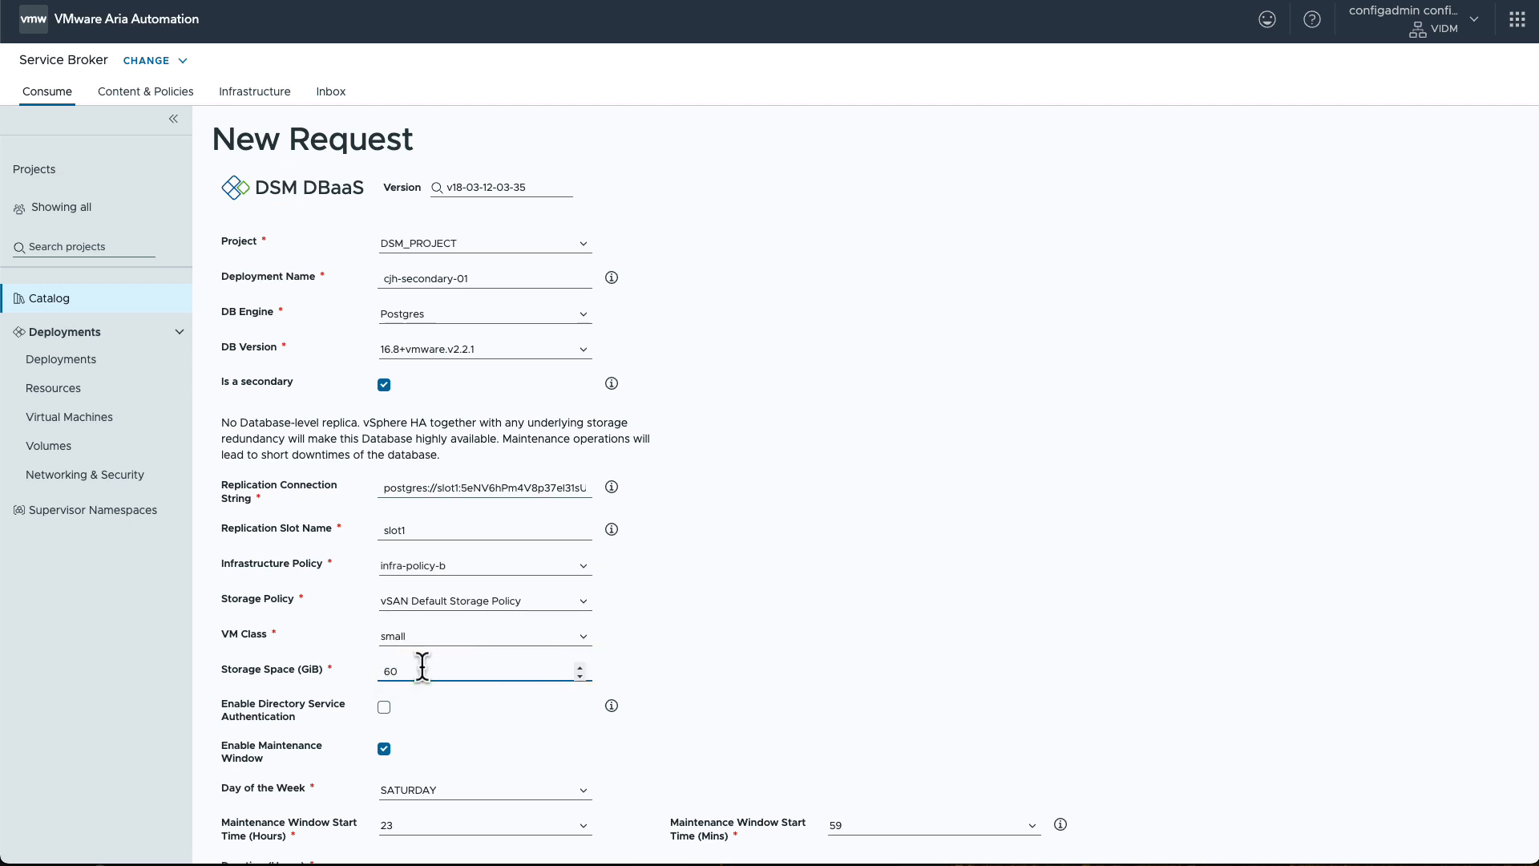
{"action": "key", "text": "BackSpace"}
{"action": "key", "text": "BackSpace"}
{"action": "type", "text": "2"}
{"action": "left_click", "coordinate": [536, 704]}
Step: Submit the cjh-secondary-01 database request with the default maintenance window
{"action": "scroll", "coordinate": [536, 704], "scroll_direction": "down", "scroll_amount": 1}
{"action": "scroll", "coordinate": [535, 704], "scroll_direction": "down", "scroll_amount": 2}
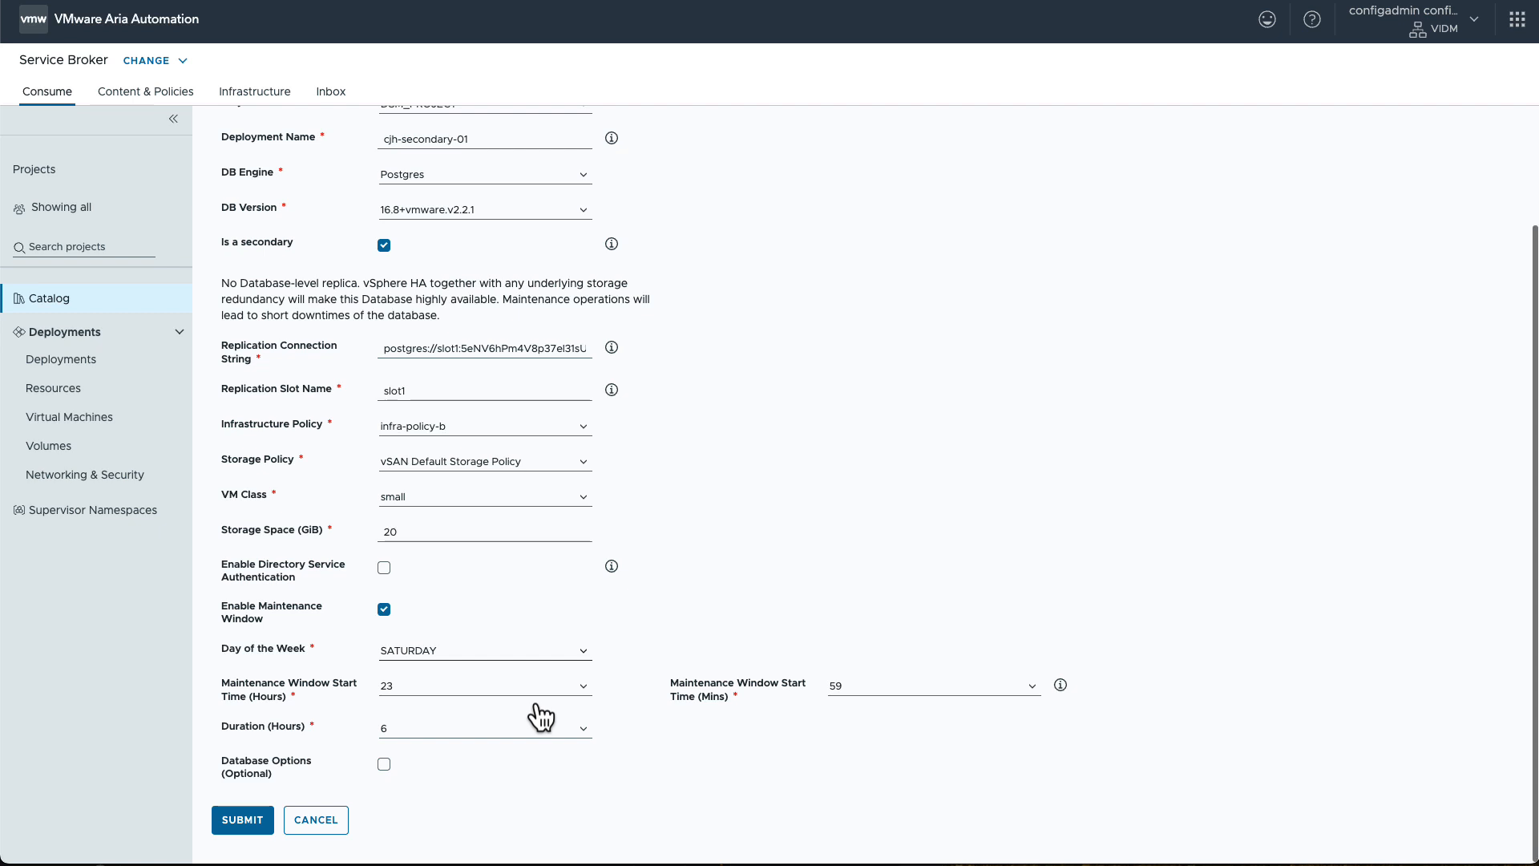
{"action": "left_click", "coordinate": [255, 818]}
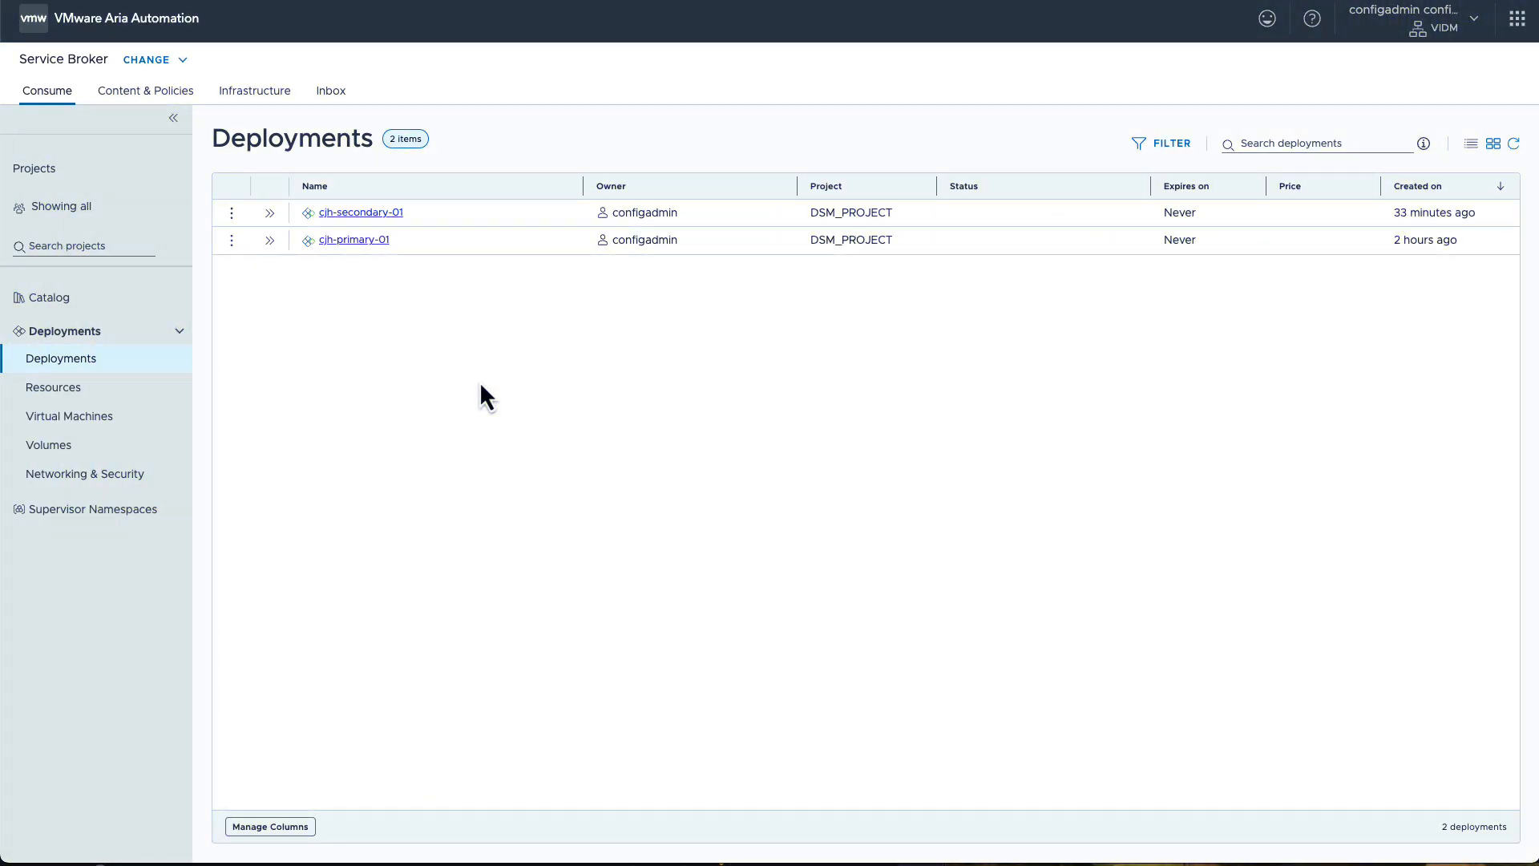
Step: Promote the secondary database in the cjh-secondary-01 deployment and submit the promotion request
{"action": "left_click", "coordinate": [376, 218]}
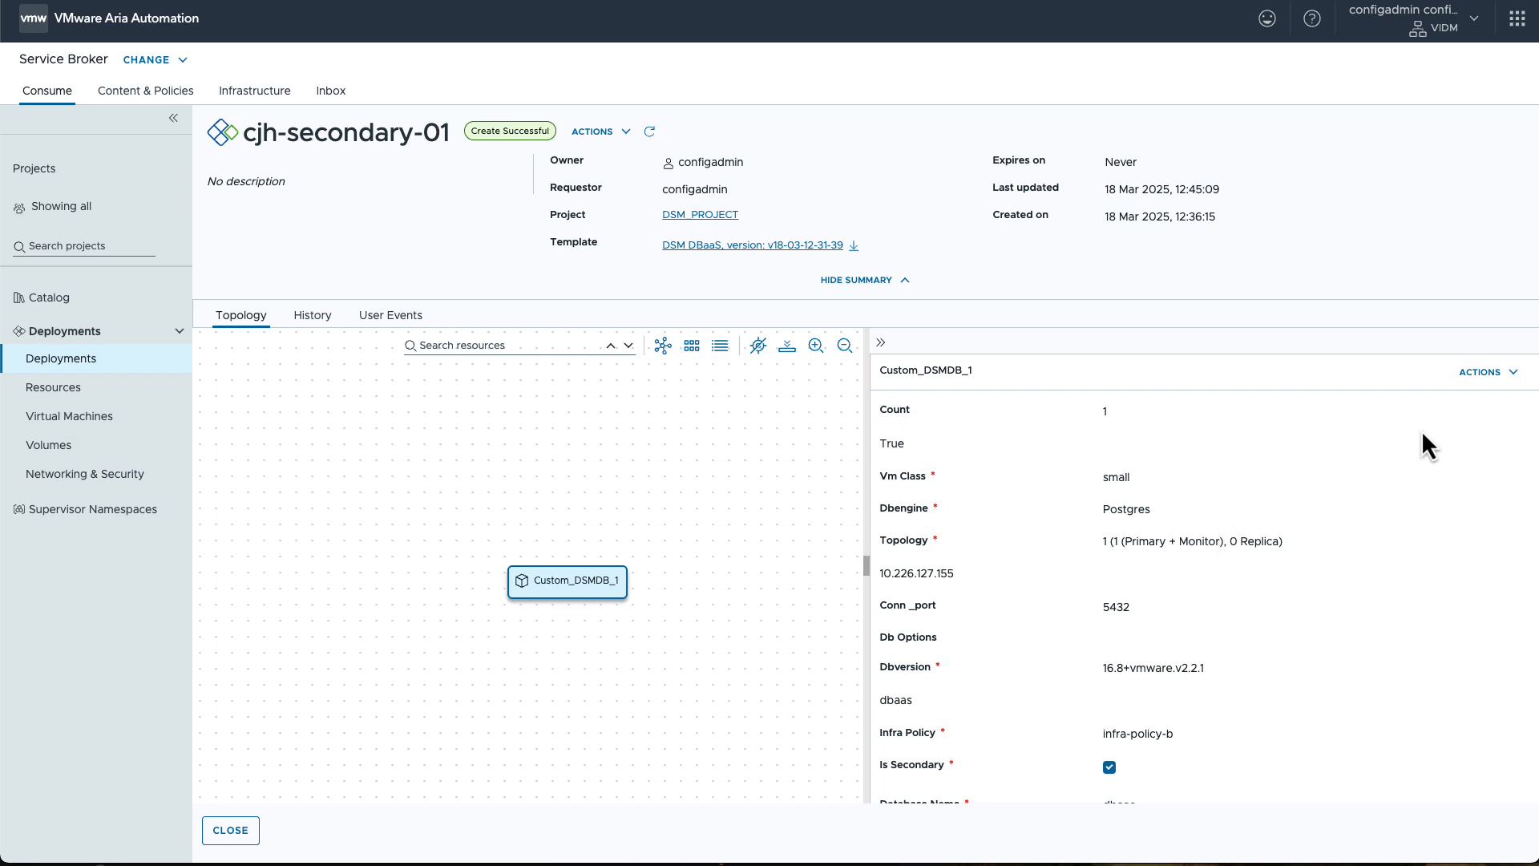
{"action": "left_click", "coordinate": [1512, 372]}
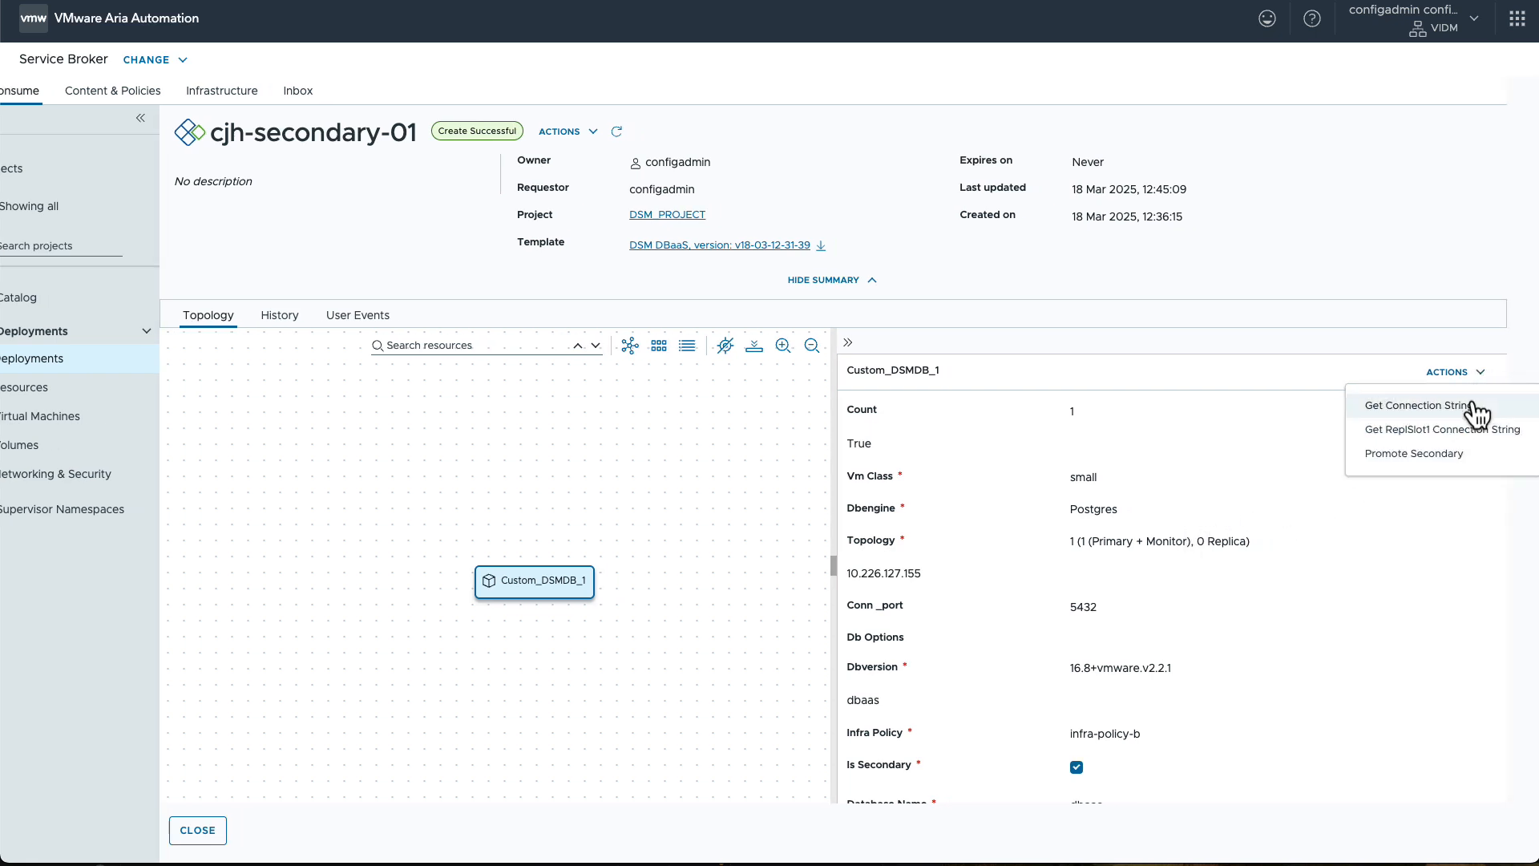
{"action": "left_click", "coordinate": [1437, 459]}
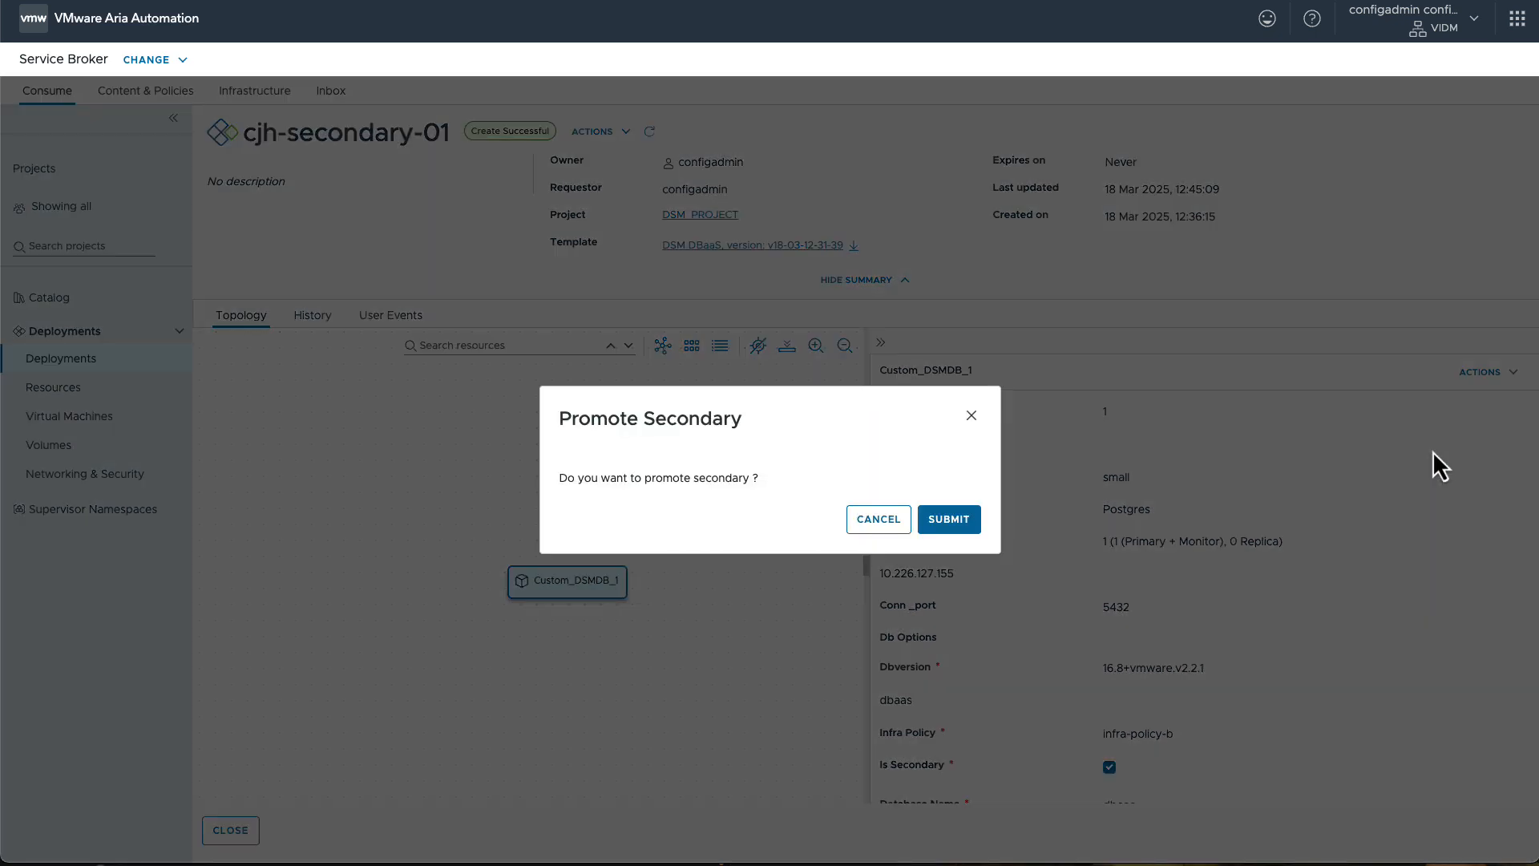
{"action": "left_click", "coordinate": [946, 520]}
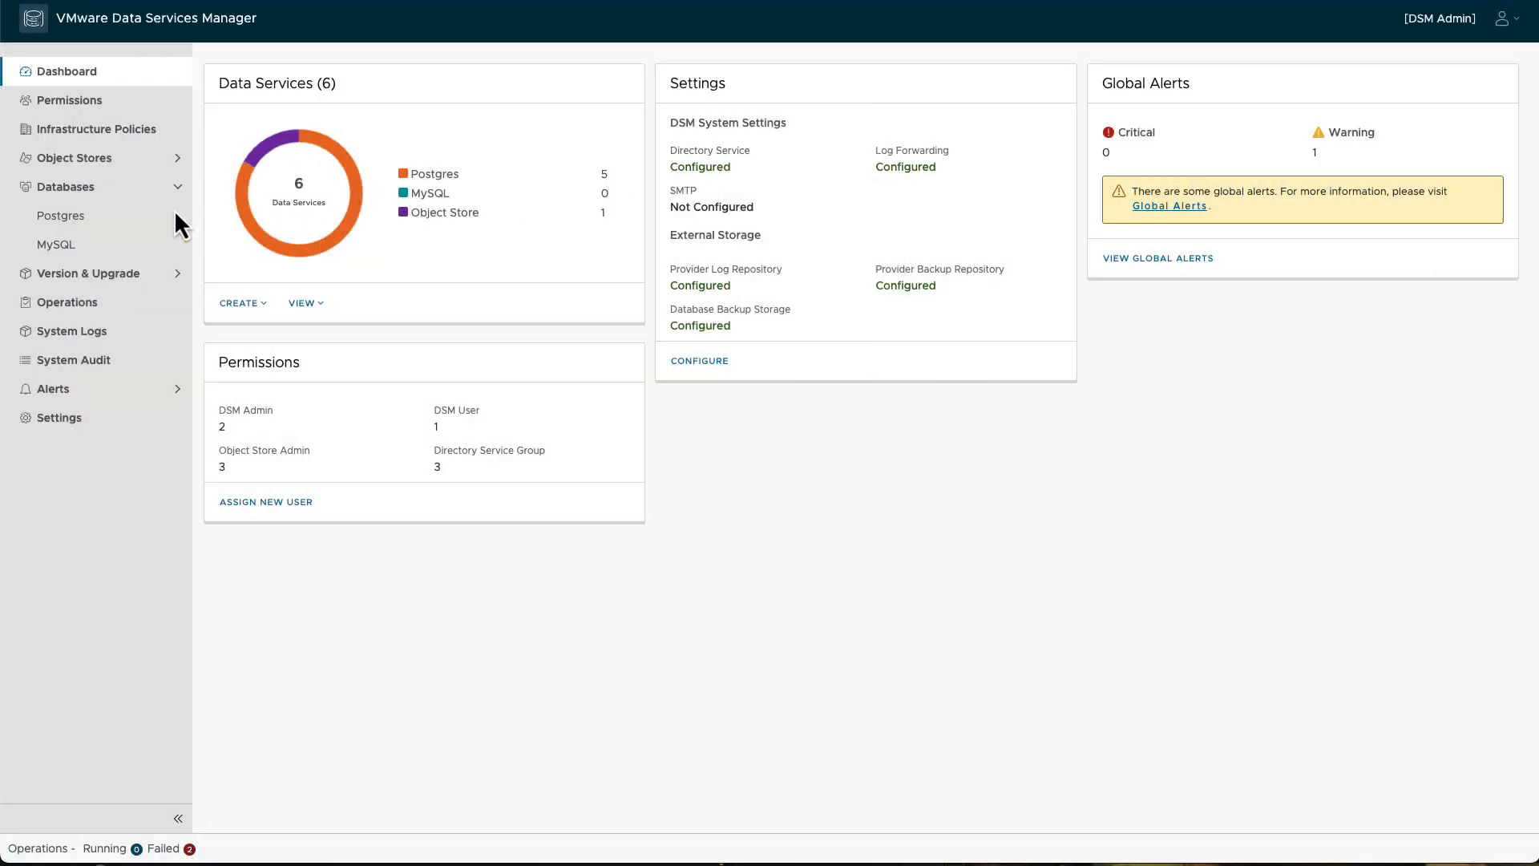
Step: In VMware Data Services Manager, examine the Postgres instance list and the summary, alerts and metrics of cjh-primary-01
{"action": "left_click", "coordinate": [76, 222]}
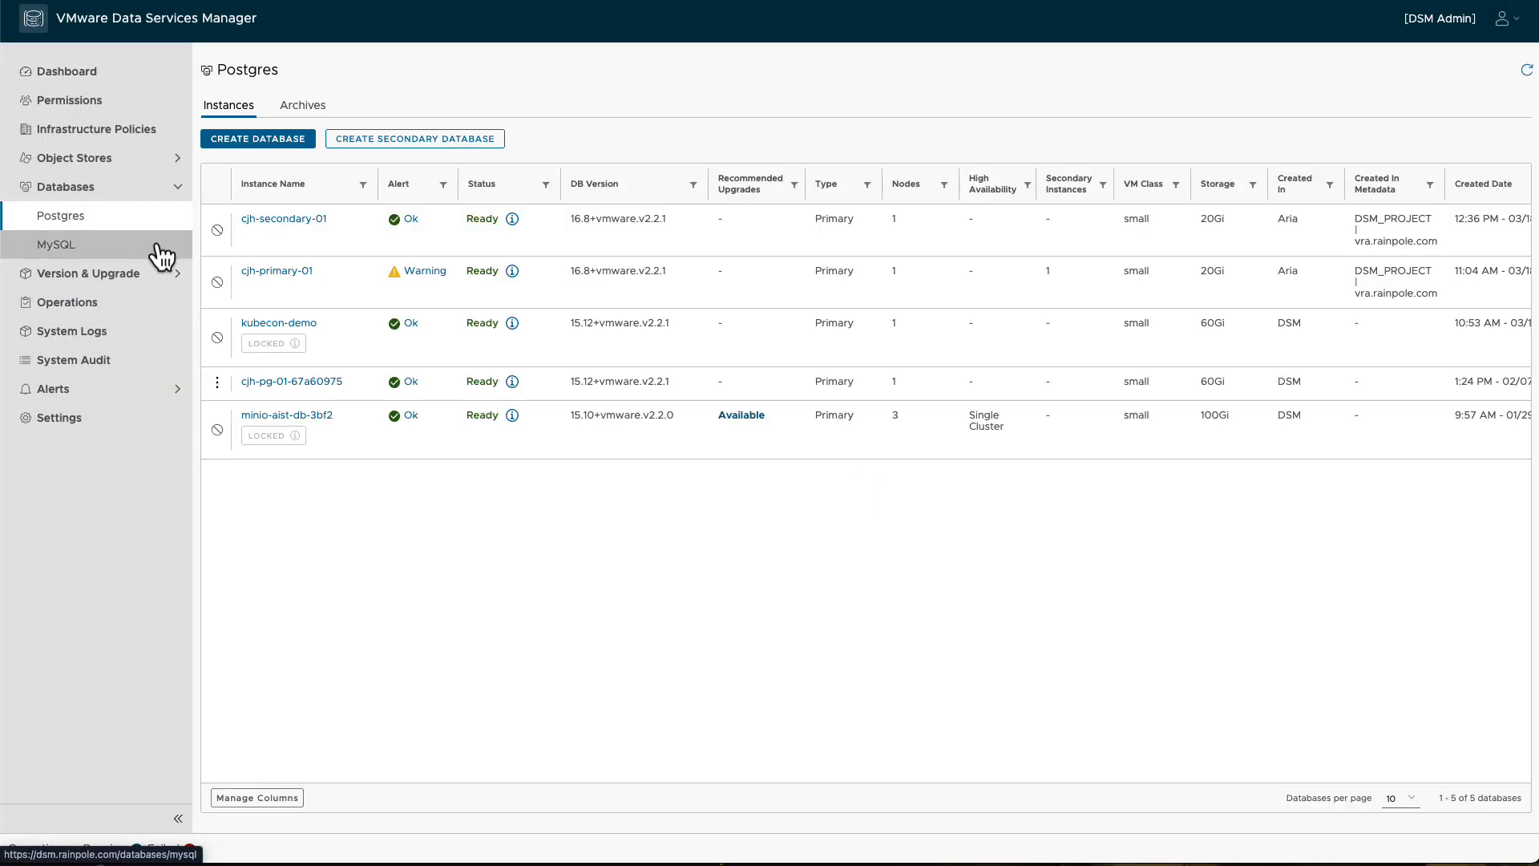
{"action": "left_click", "coordinate": [281, 271]}
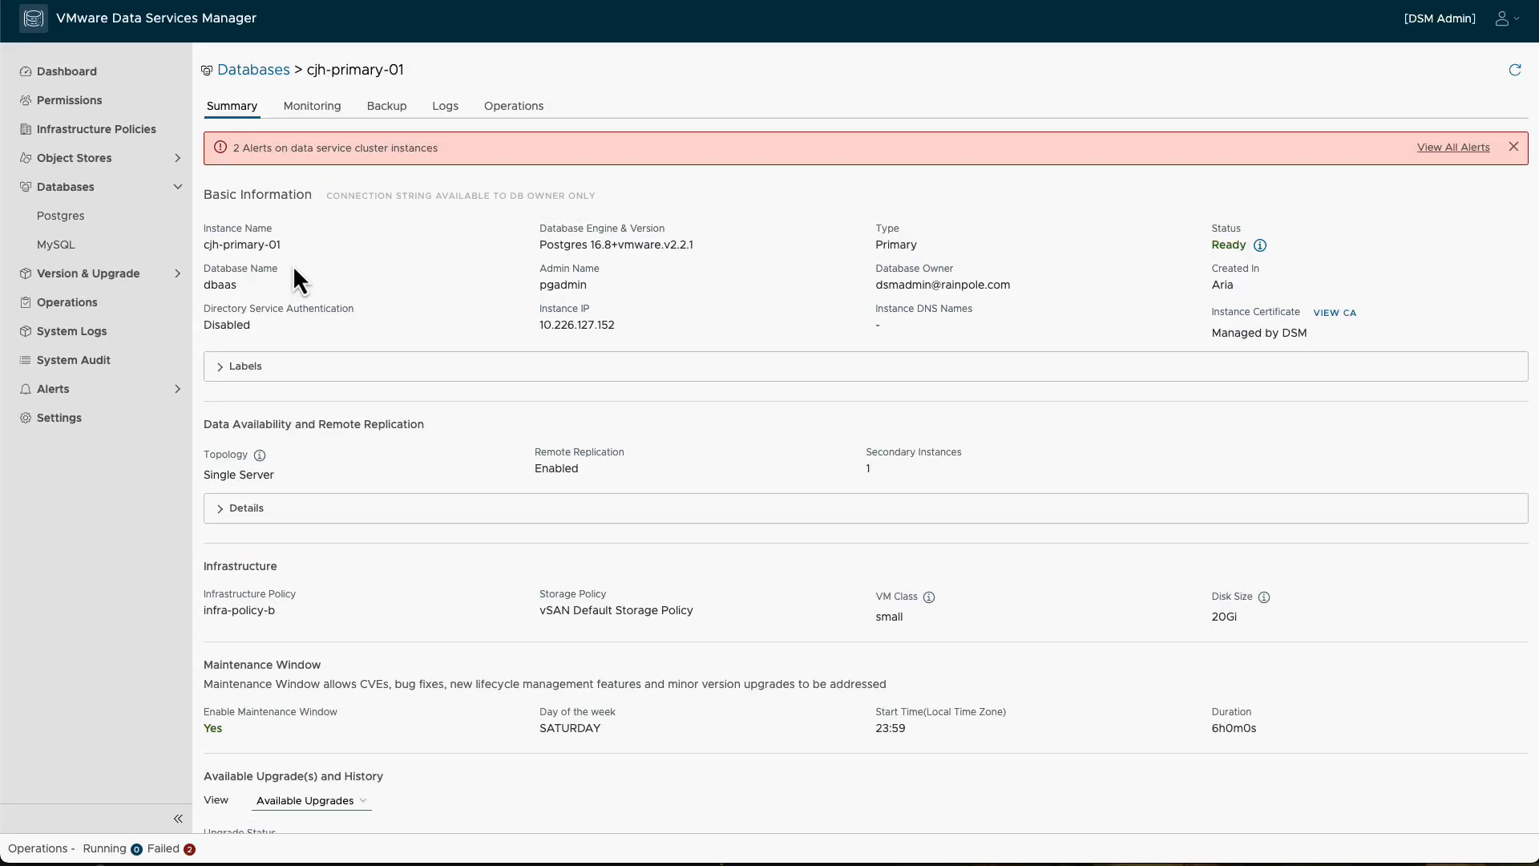
{"action": "left_click", "coordinate": [314, 110]}
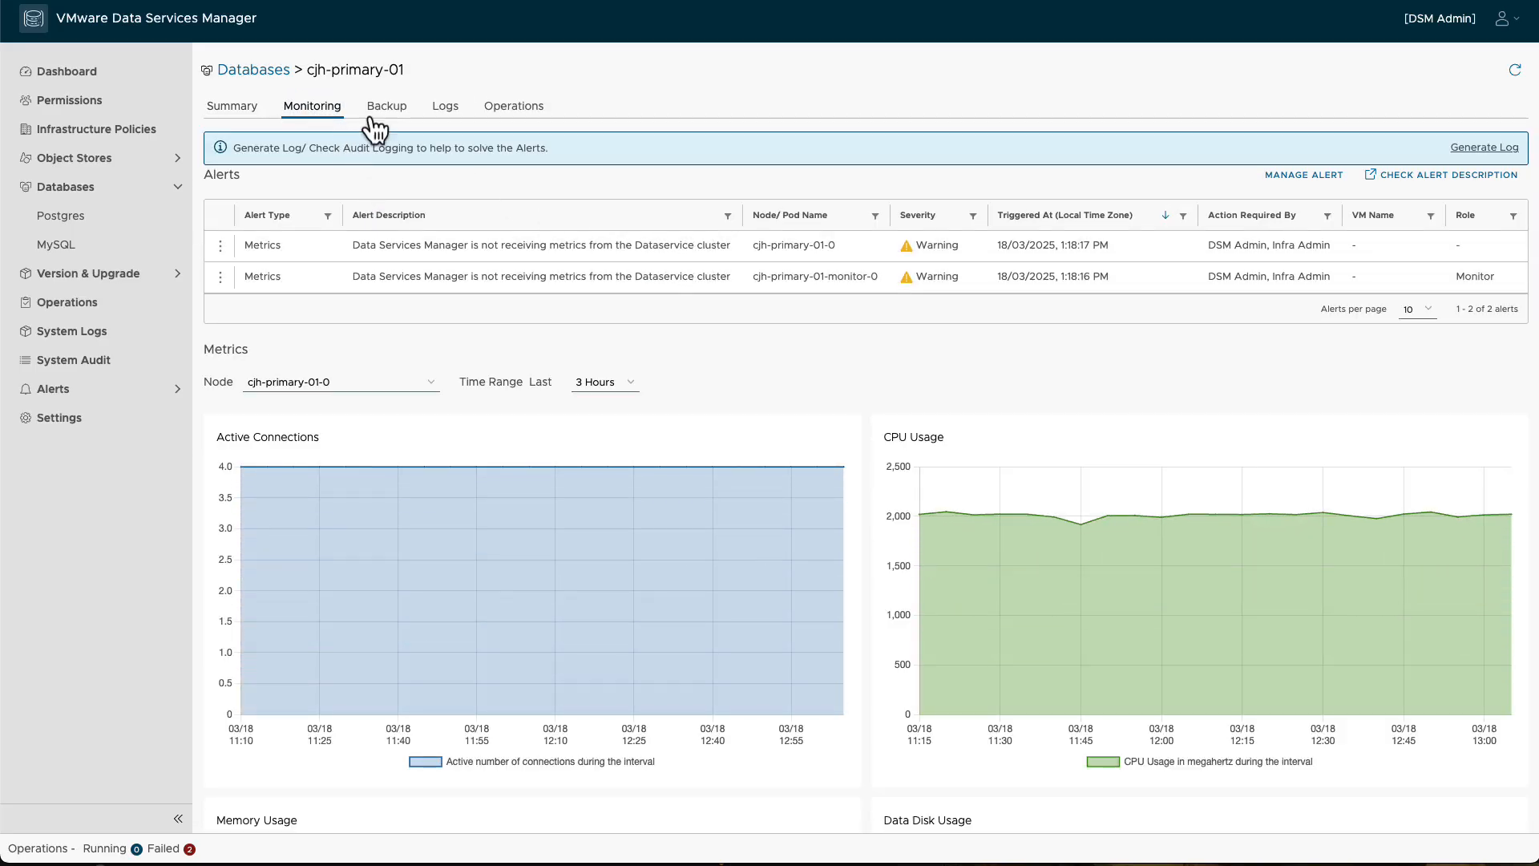
{"action": "left_click", "coordinate": [245, 72]}
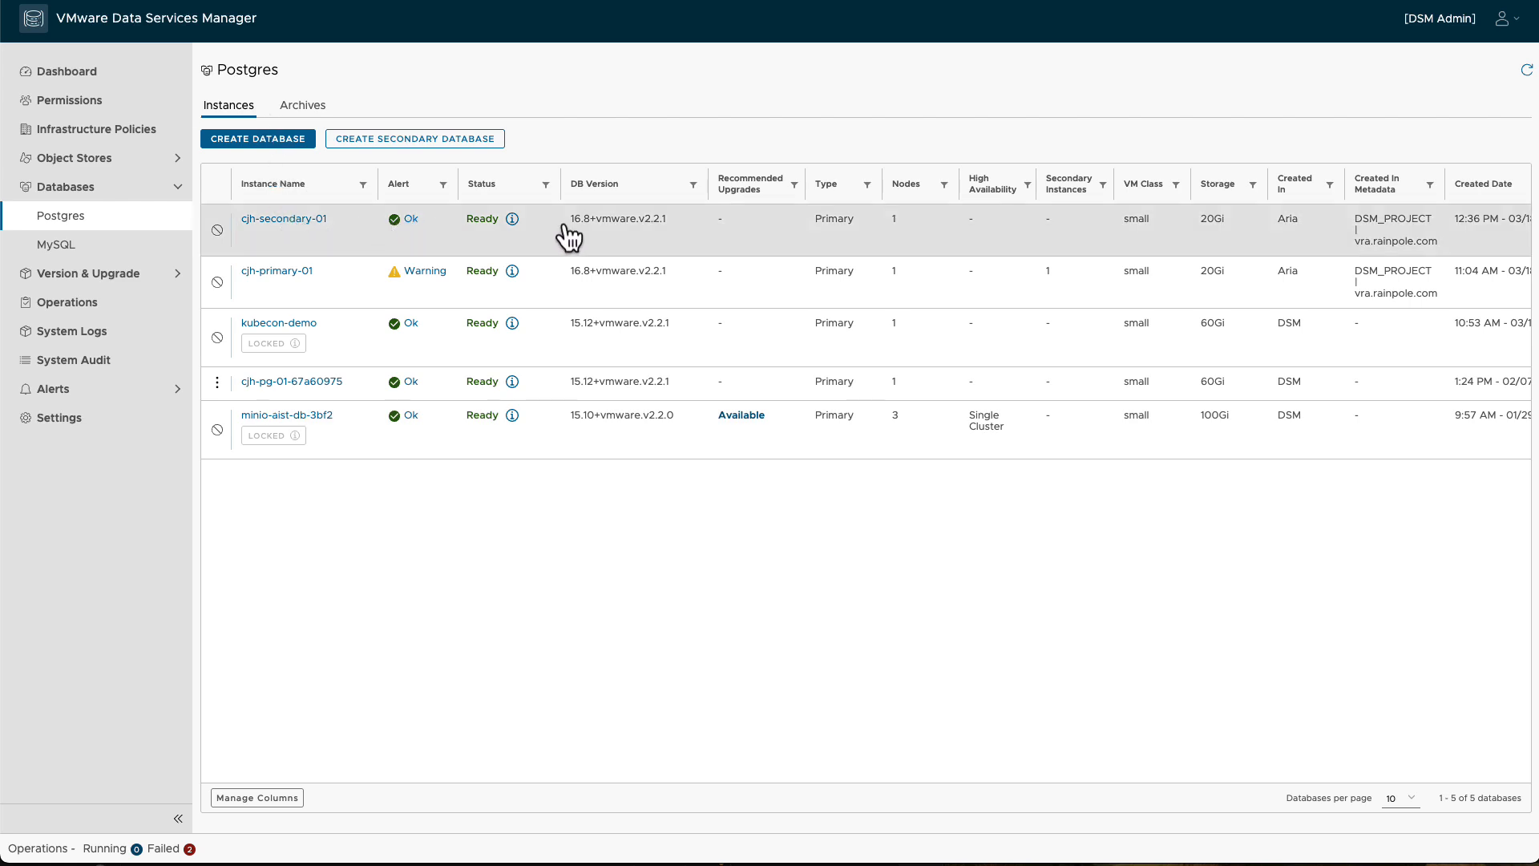
Step: Examine the promoted cjh-secondary-01 database's type and replication details, alerts and performance metrics, and return to the database list
{"action": "left_click", "coordinate": [832, 233]}
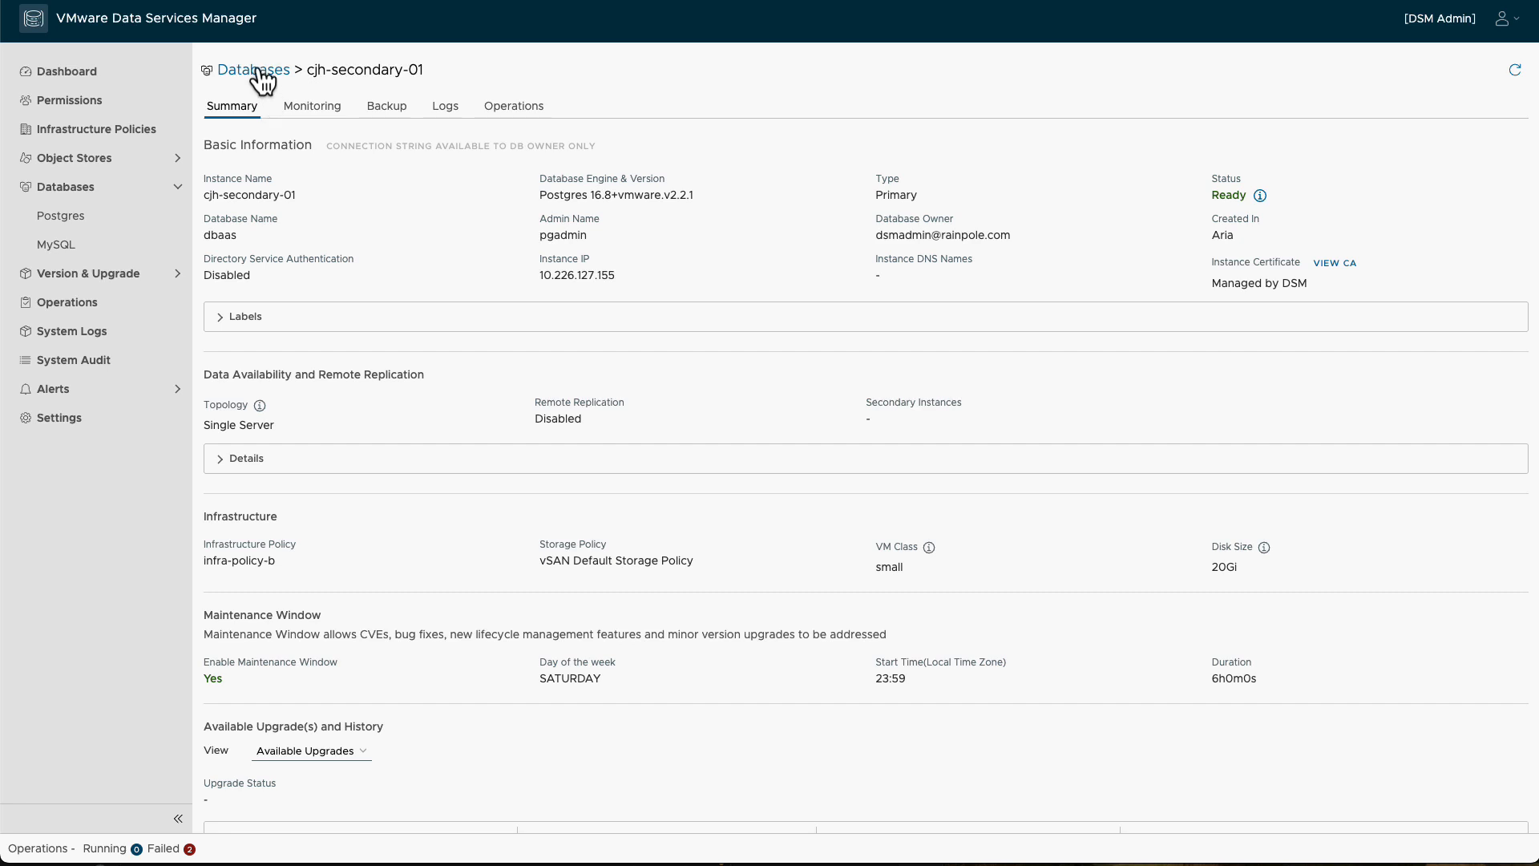
{"action": "left_click", "coordinate": [303, 106]}
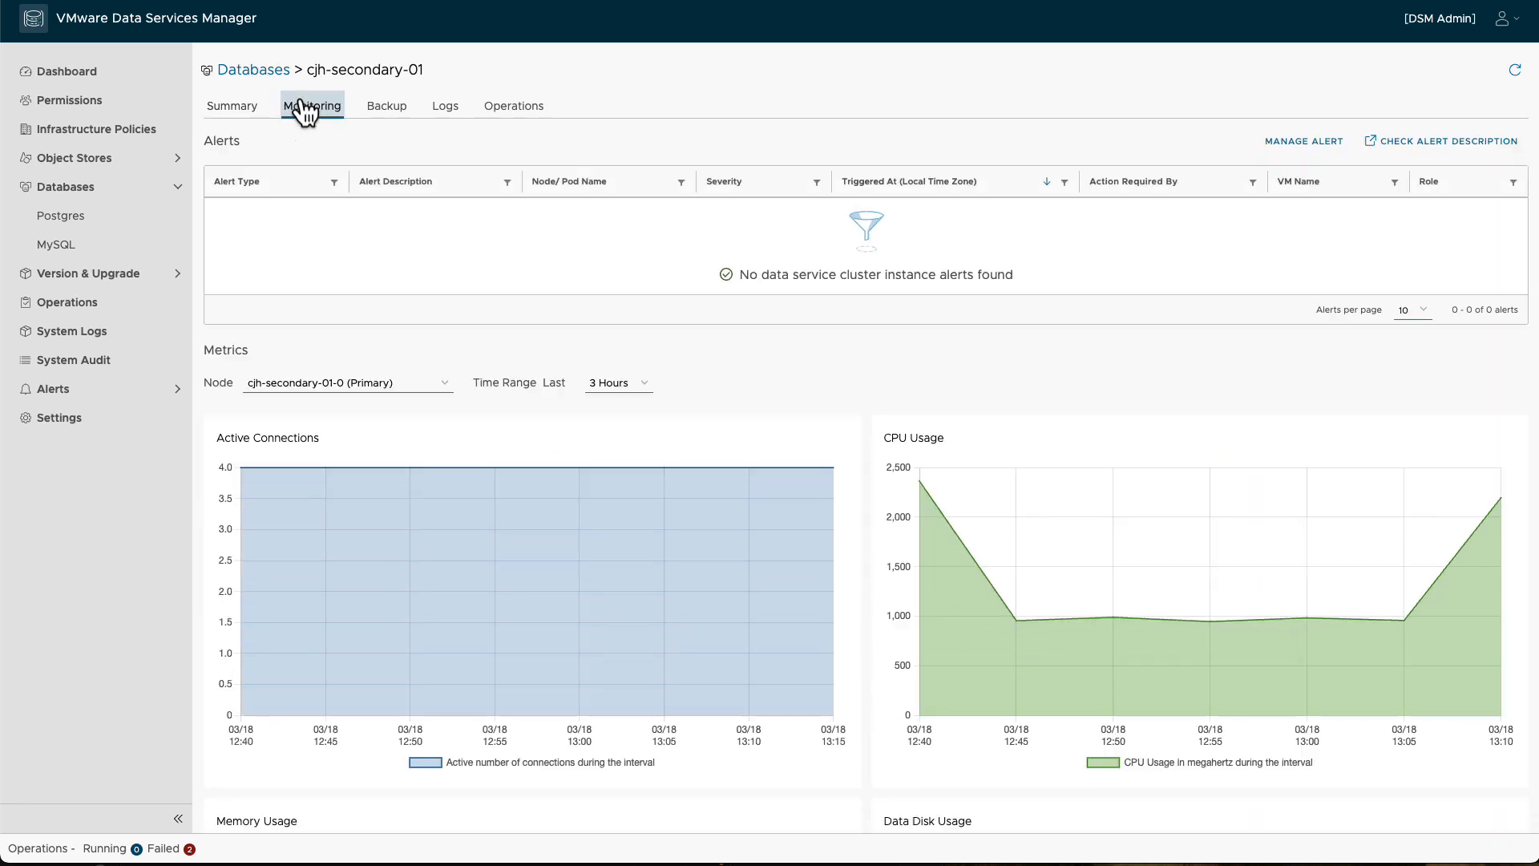
{"action": "scroll", "coordinate": [377, 226], "scroll_direction": "down", "scroll_amount": 7}
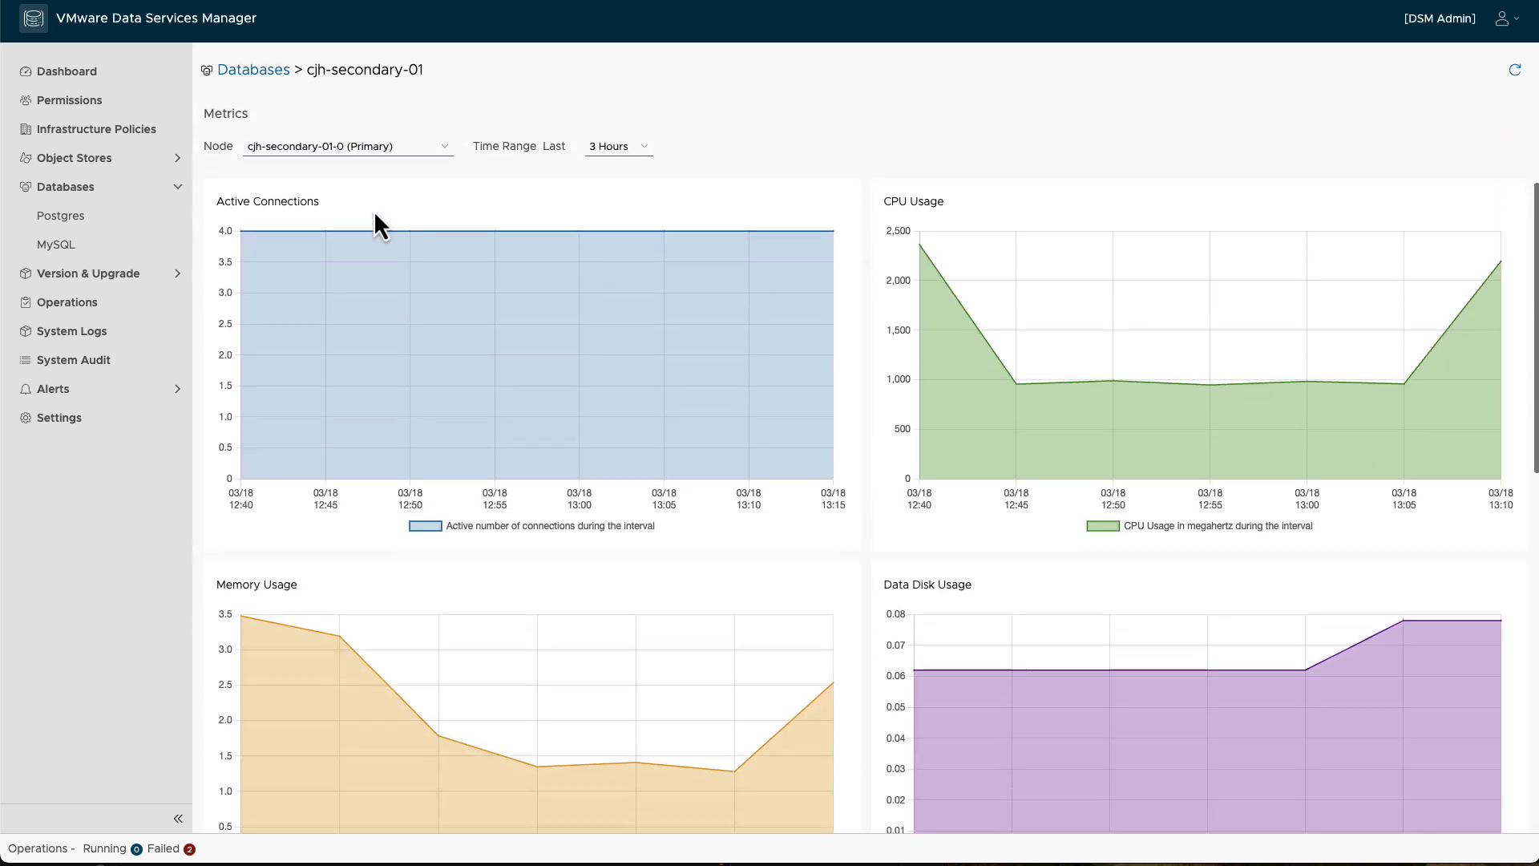
{"action": "scroll", "coordinate": [377, 217], "scroll_direction": "down", "scroll_amount": 2}
{"action": "scroll", "coordinate": [377, 213], "scroll_direction": "up", "scroll_amount": 9}
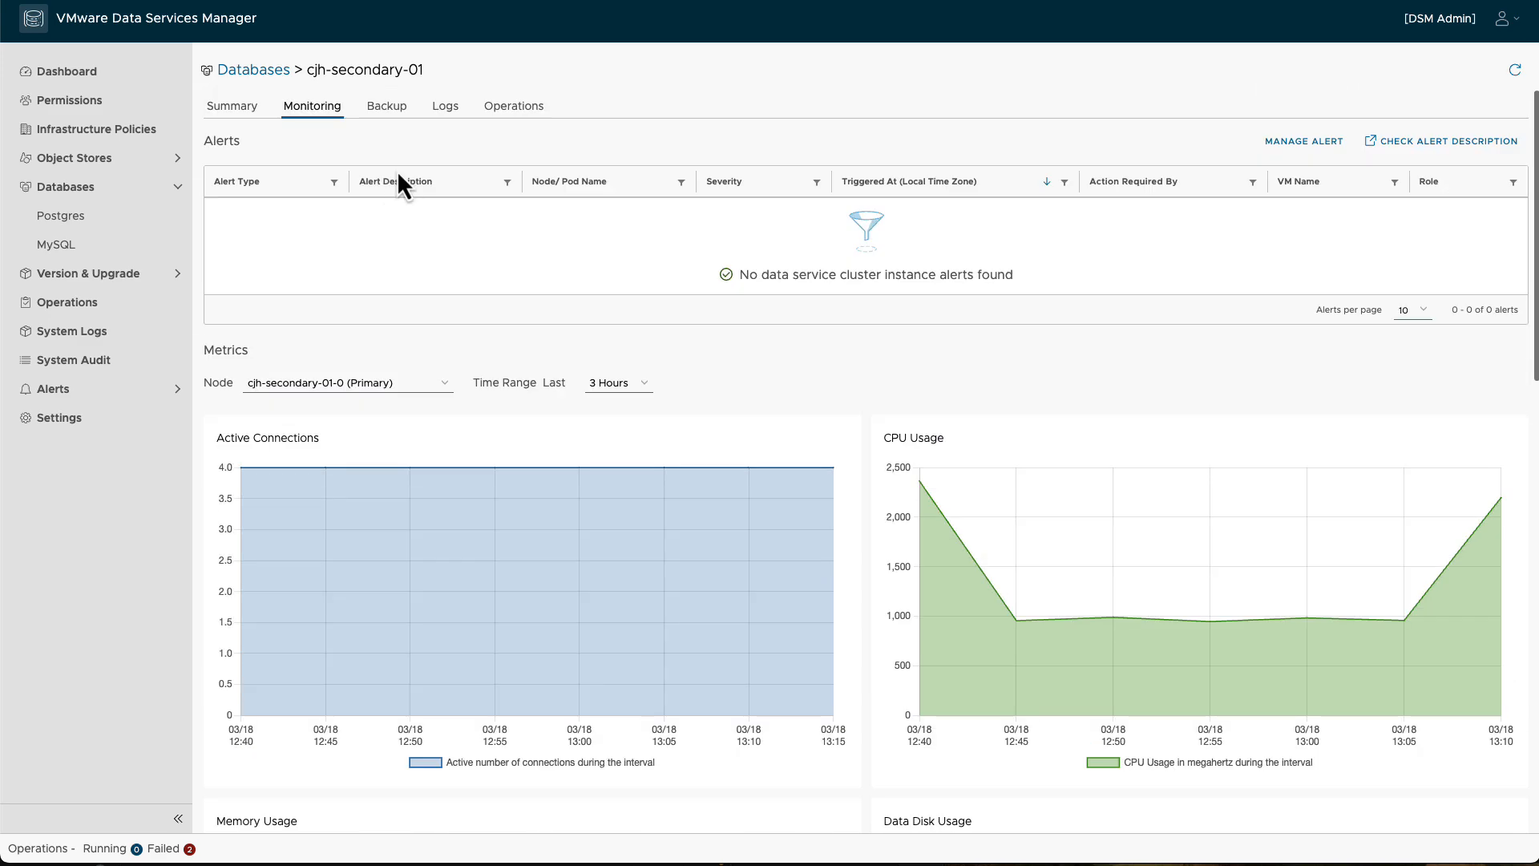
{"action": "left_click", "coordinate": [275, 70]}
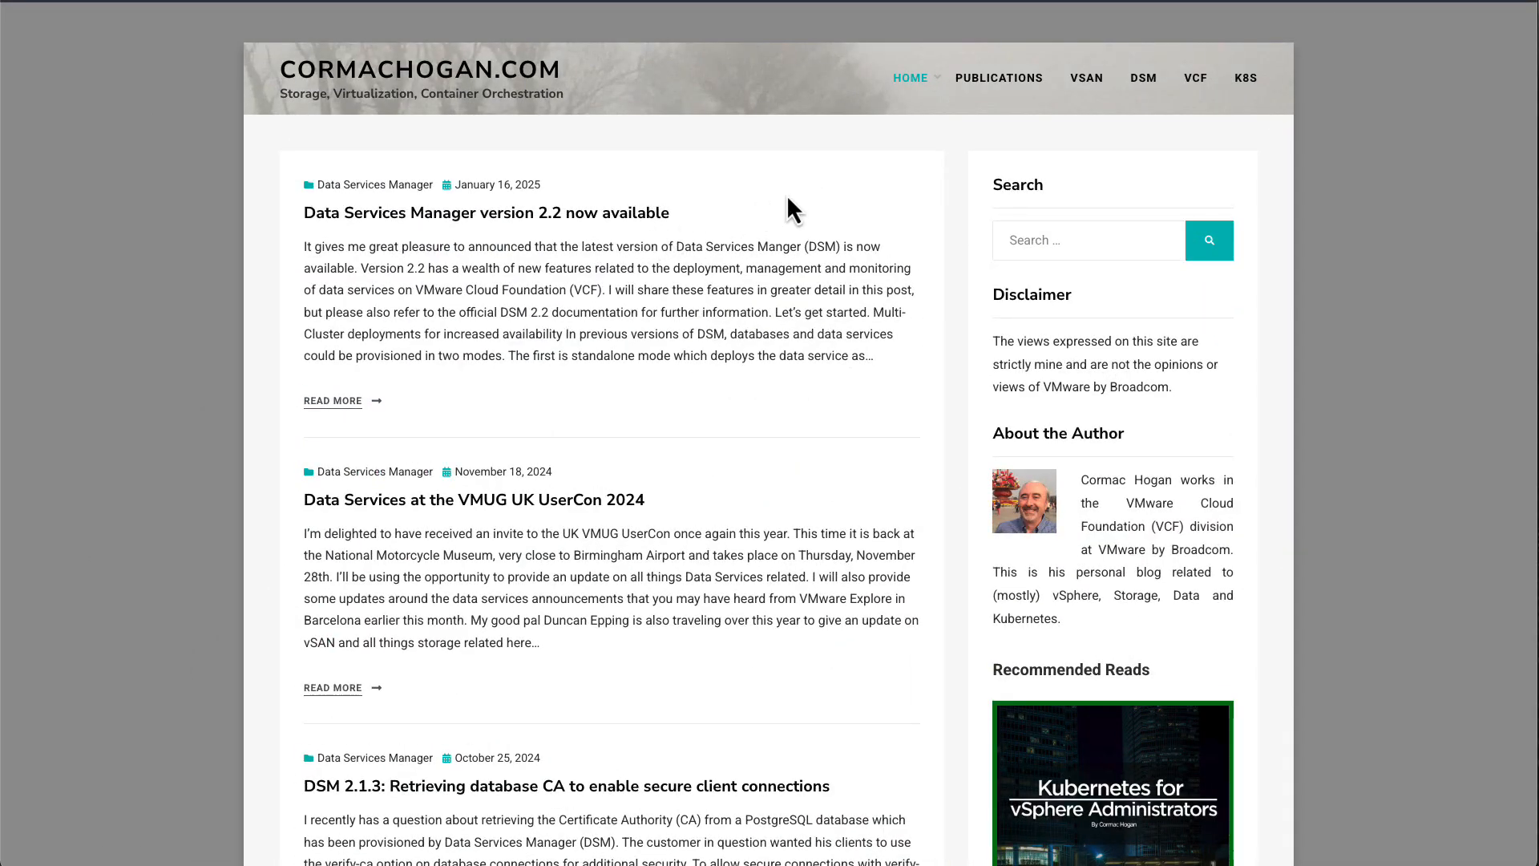
Step: Open the blog's DSM reference page and look through its videos and posts on Data Services Manager
{"action": "left_click", "coordinate": [1144, 79]}
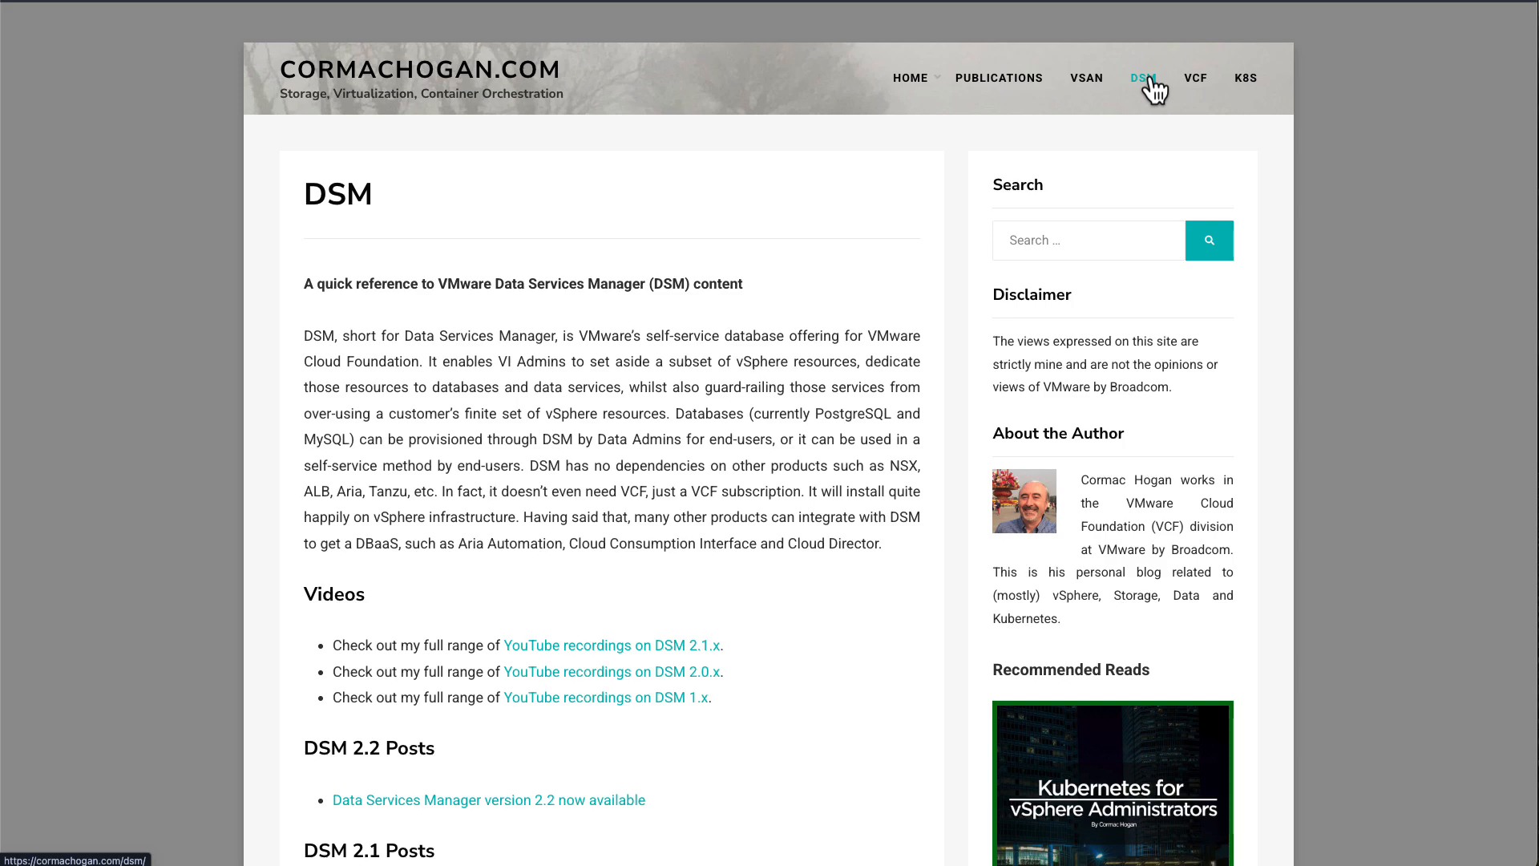
{"action": "scroll", "coordinate": [872, 296], "scroll_direction": "down", "scroll_amount": 10}
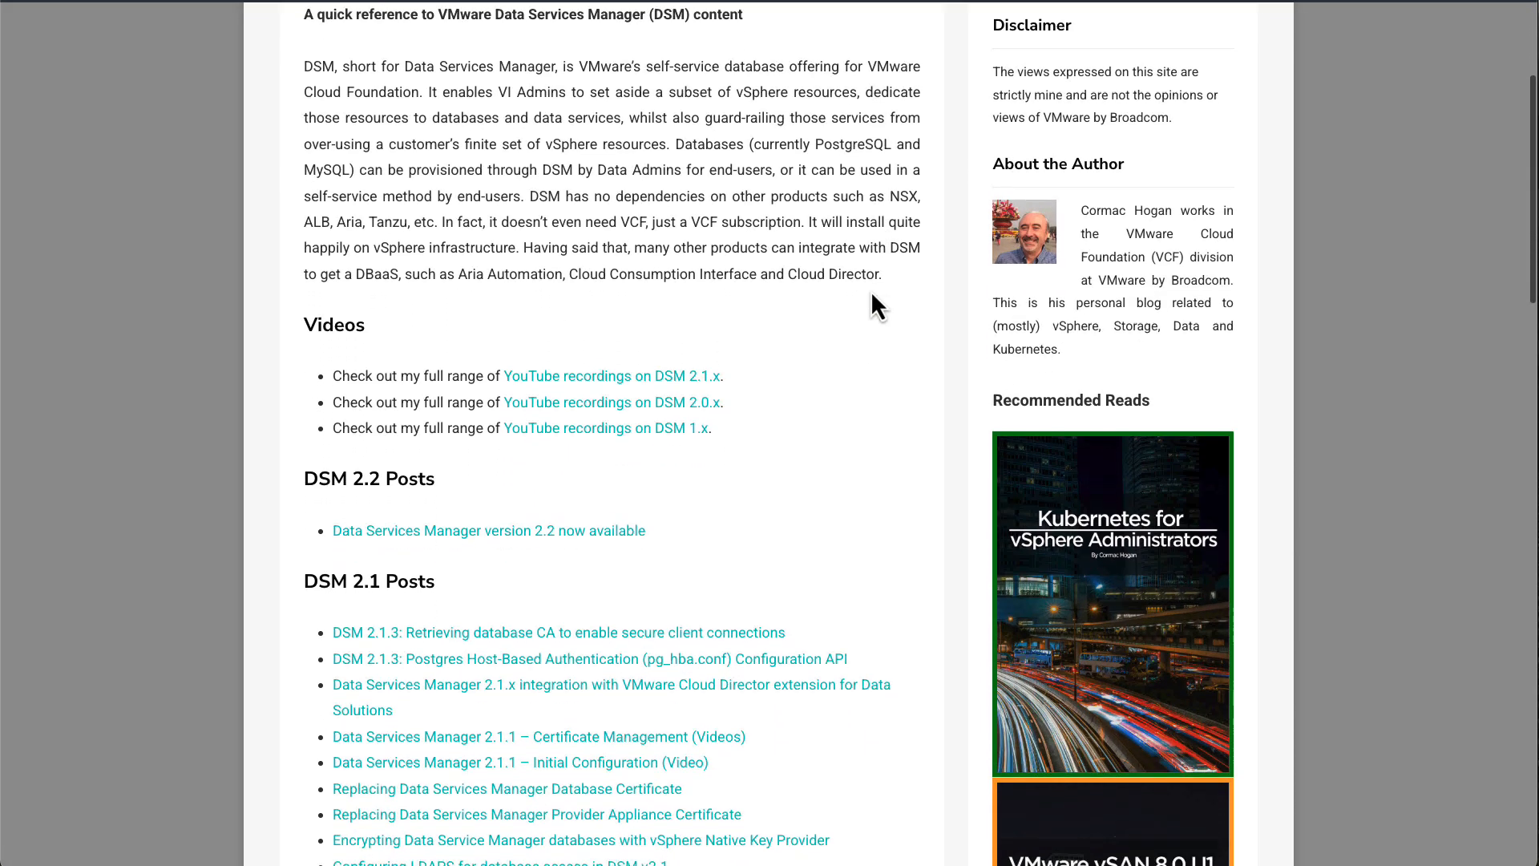
{"action": "scroll", "coordinate": [874, 304], "scroll_direction": "down", "scroll_amount": 5}
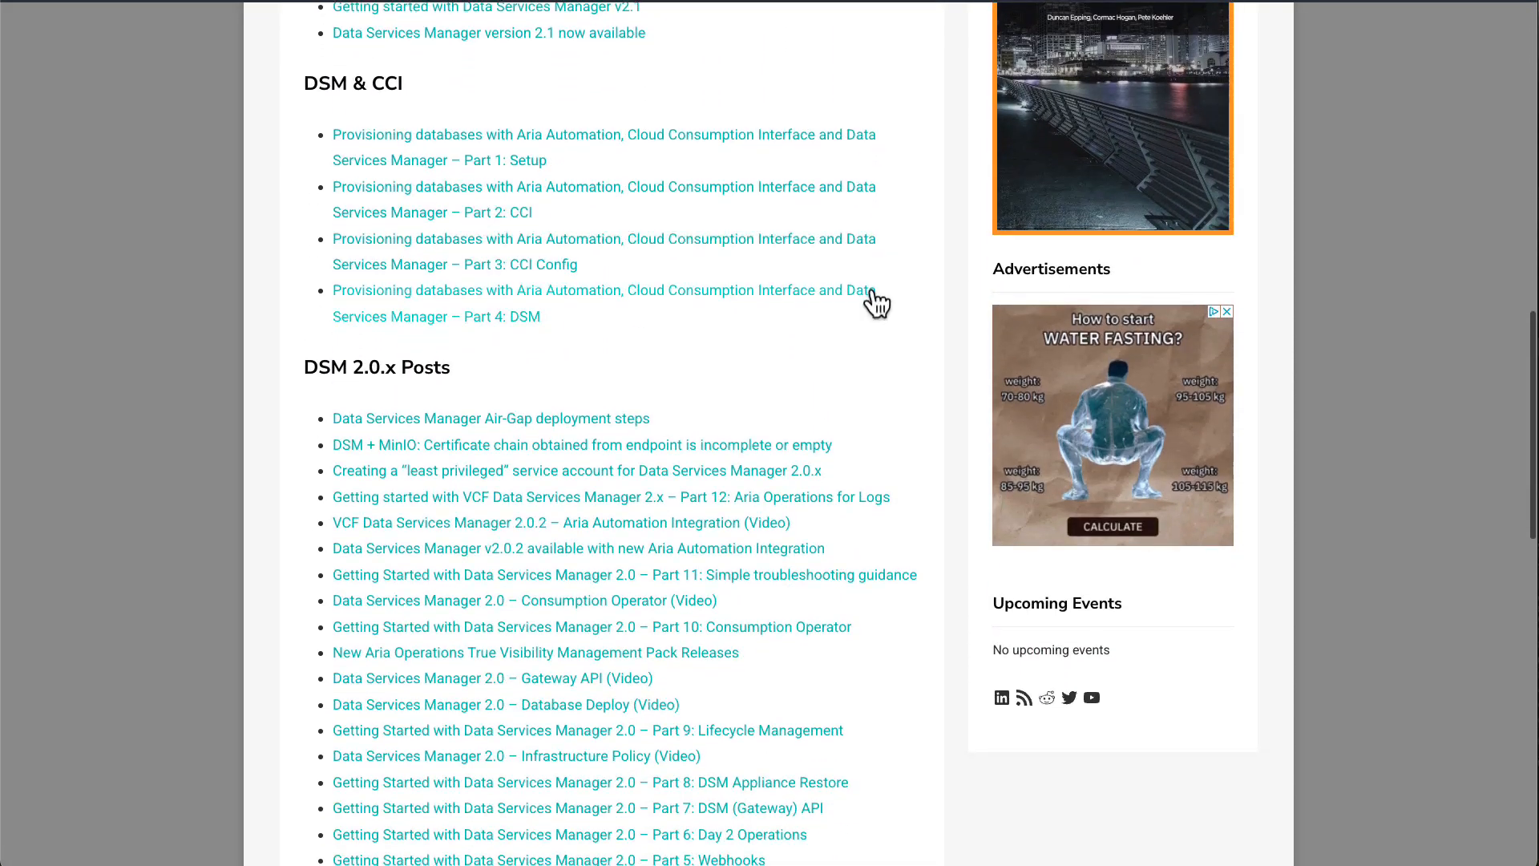
{"action": "scroll", "coordinate": [874, 303], "scroll_direction": "up", "scroll_amount": 13}
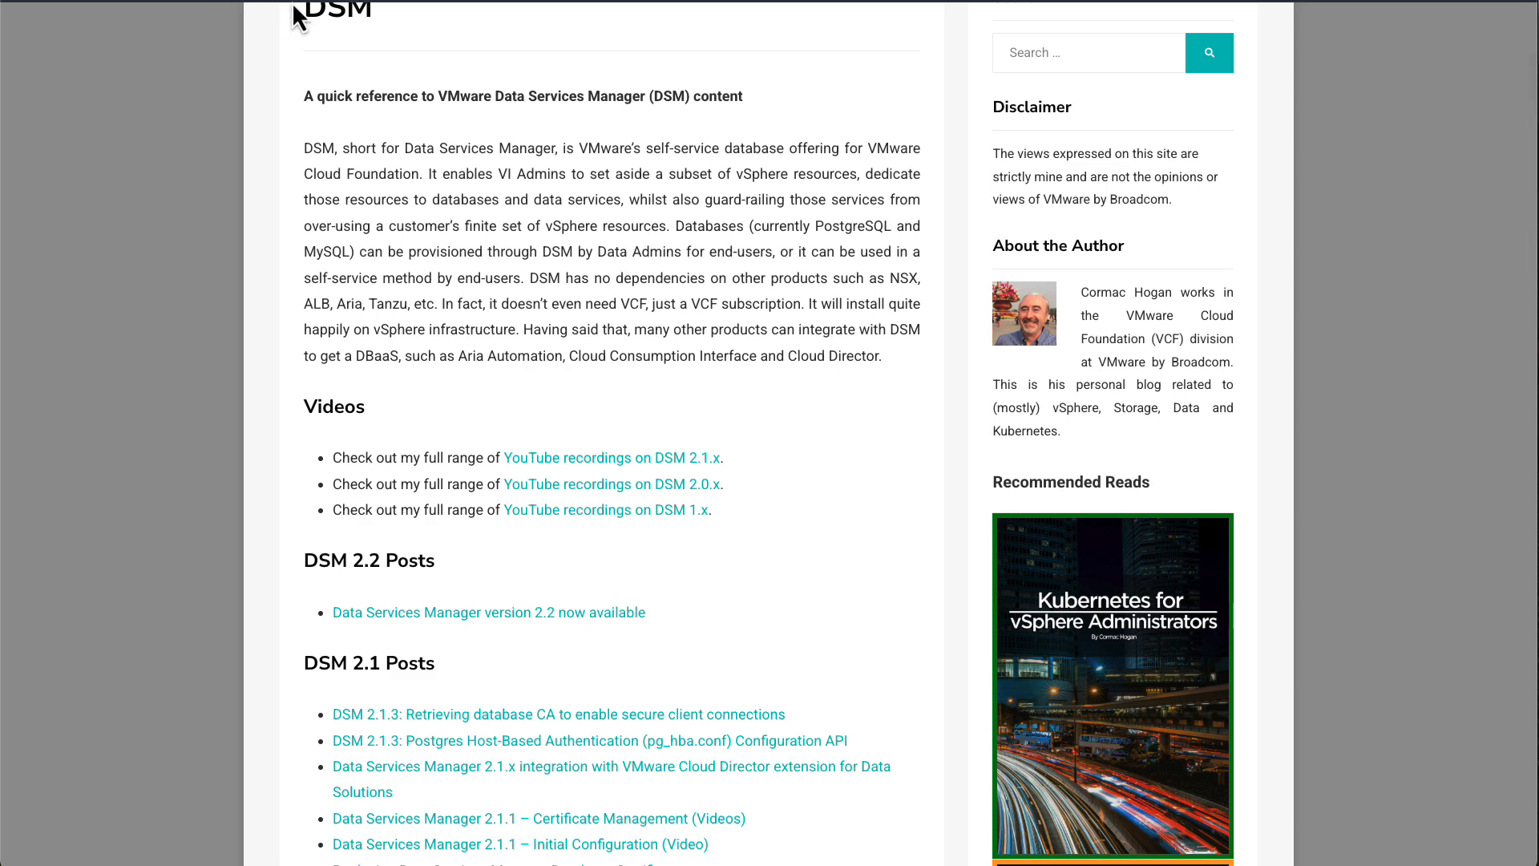